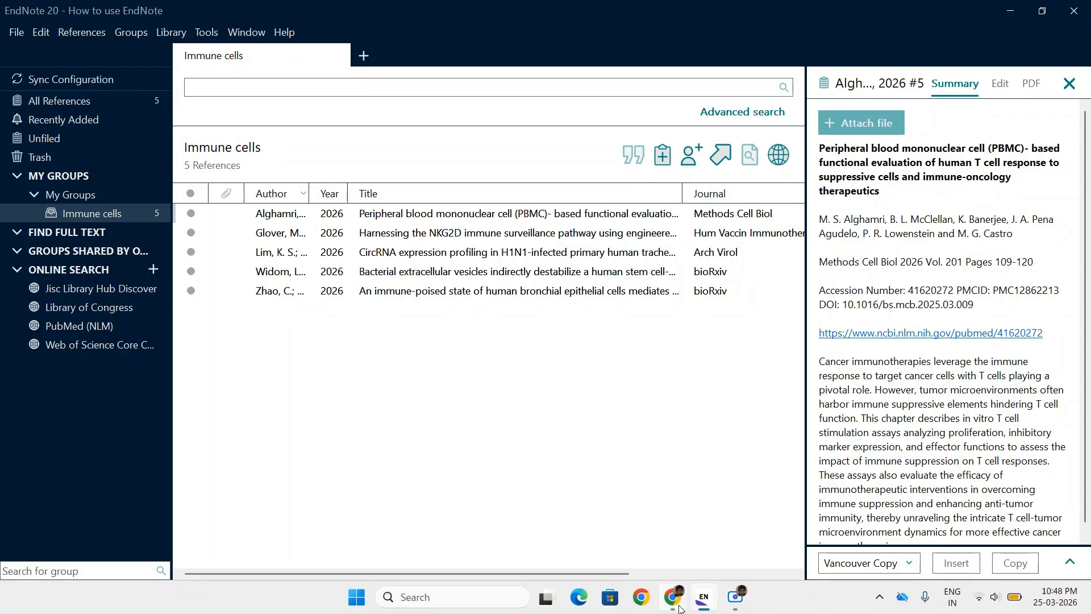
Switch to Google Scholar in Chrome and search for "immune cells in human"
mouse_move(672, 597)
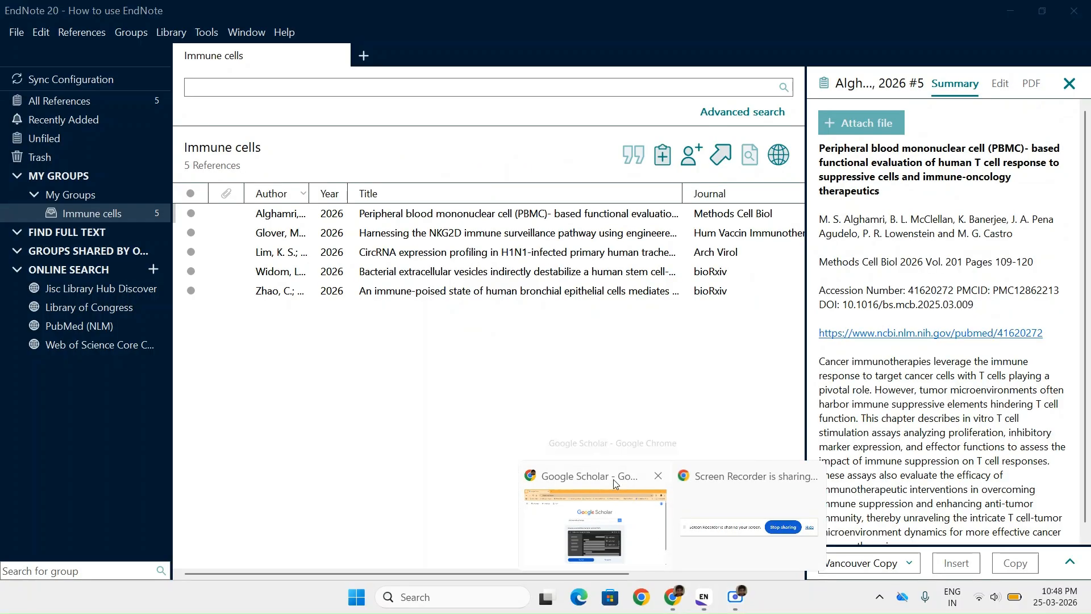
click(602, 494)
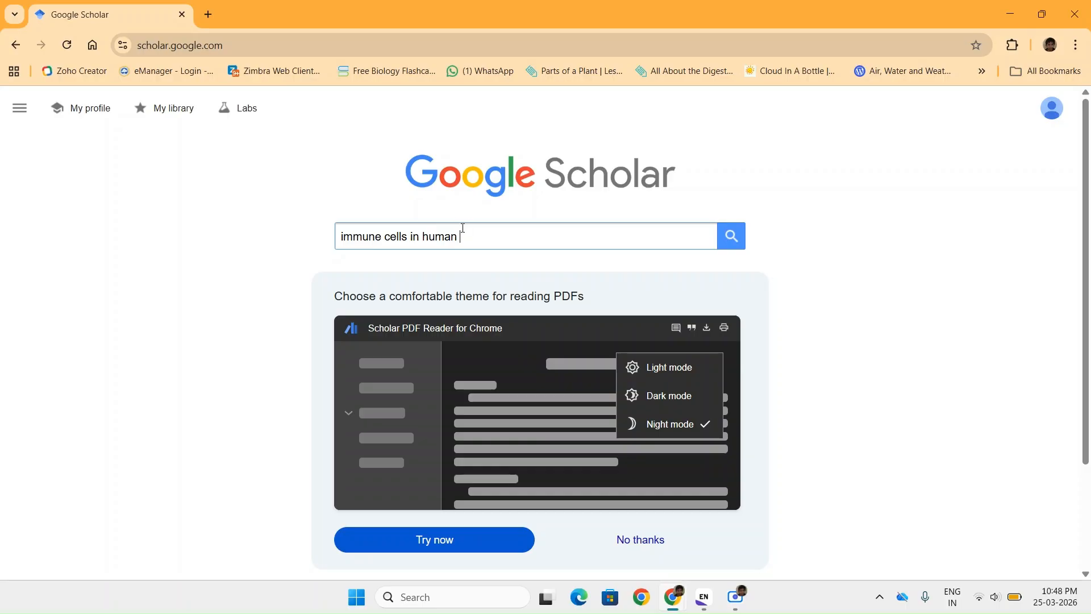
key(Return)
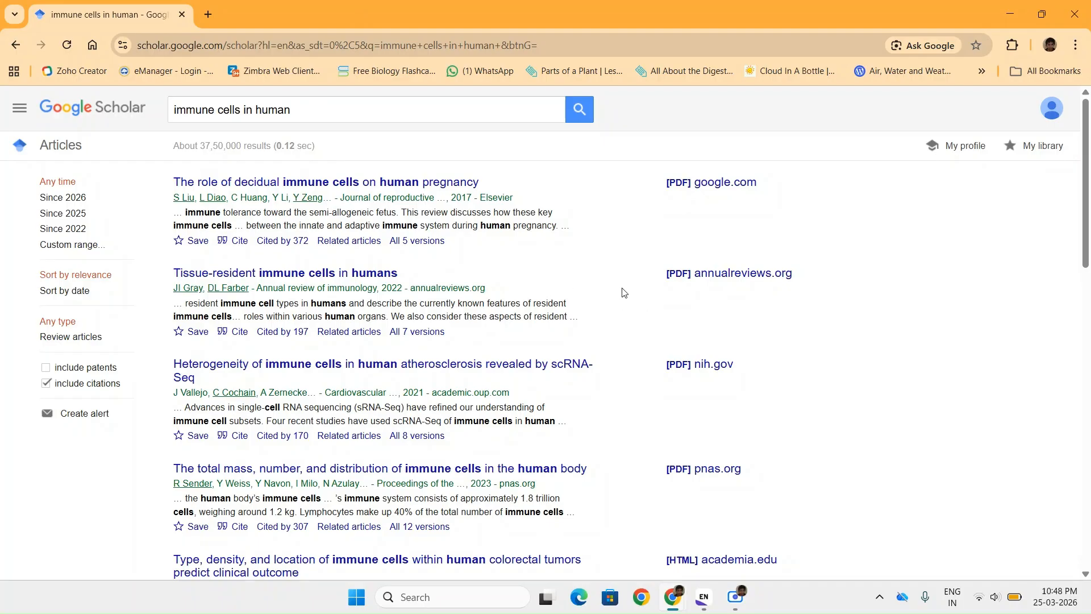
Export the citation of the article "Tissue-resident immune cells in humans" from the search results to EndNote
scroll(624, 293, down, 5)
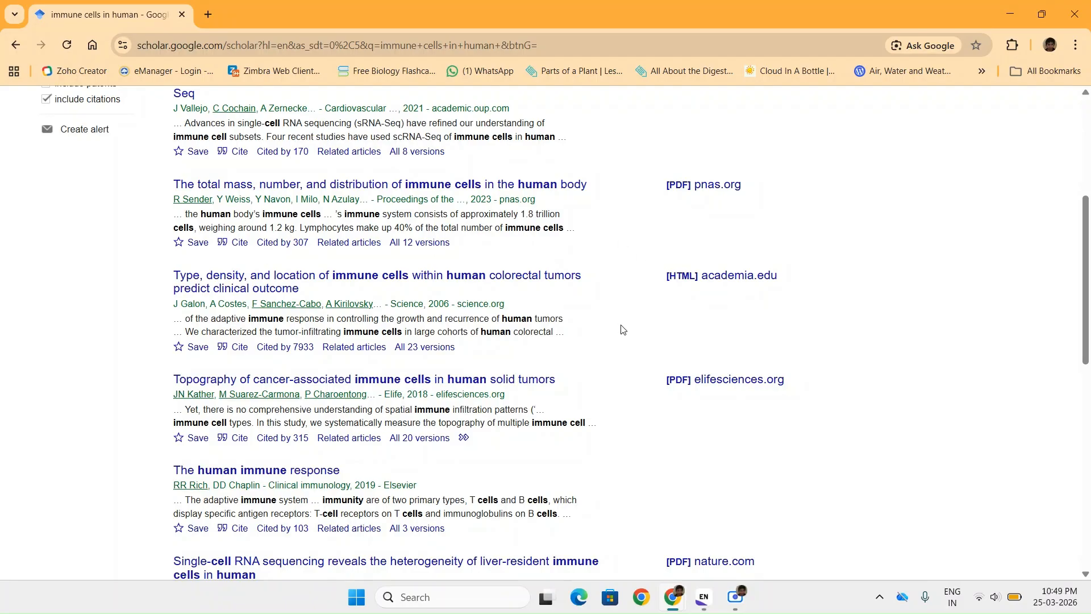
scroll(685, 203, up, 3)
scroll(685, 203, up, 2)
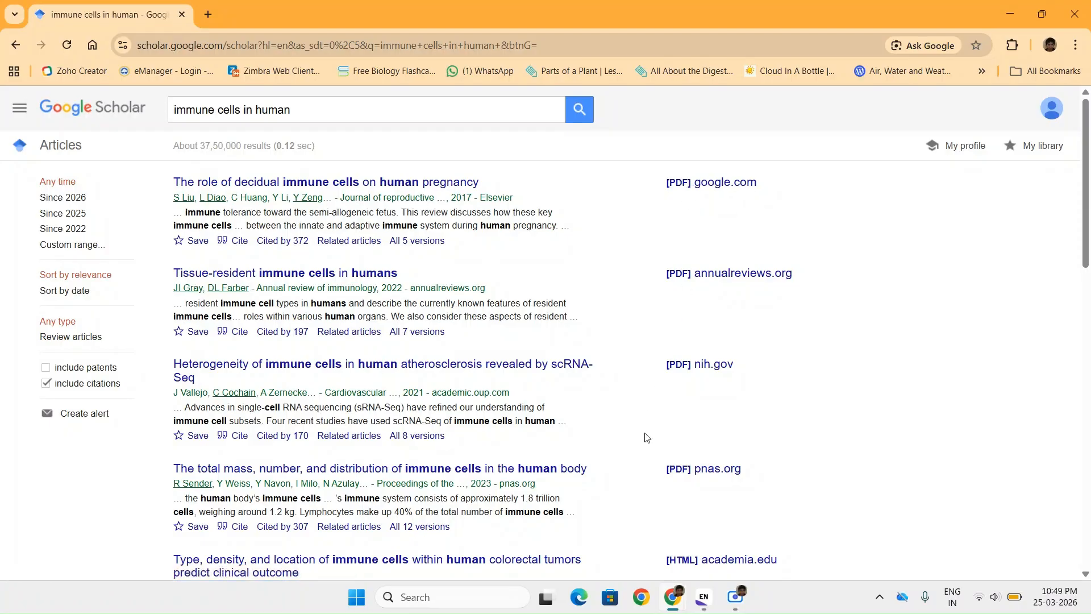
scroll(625, 367, down, 10)
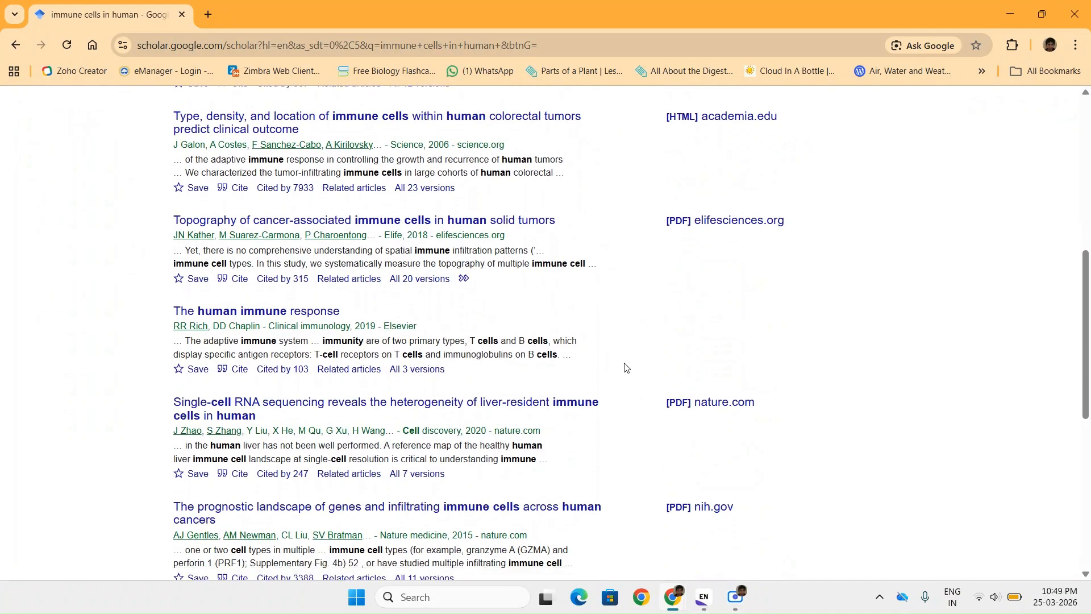
scroll(624, 366, down, 3)
scroll(622, 369, up, 15)
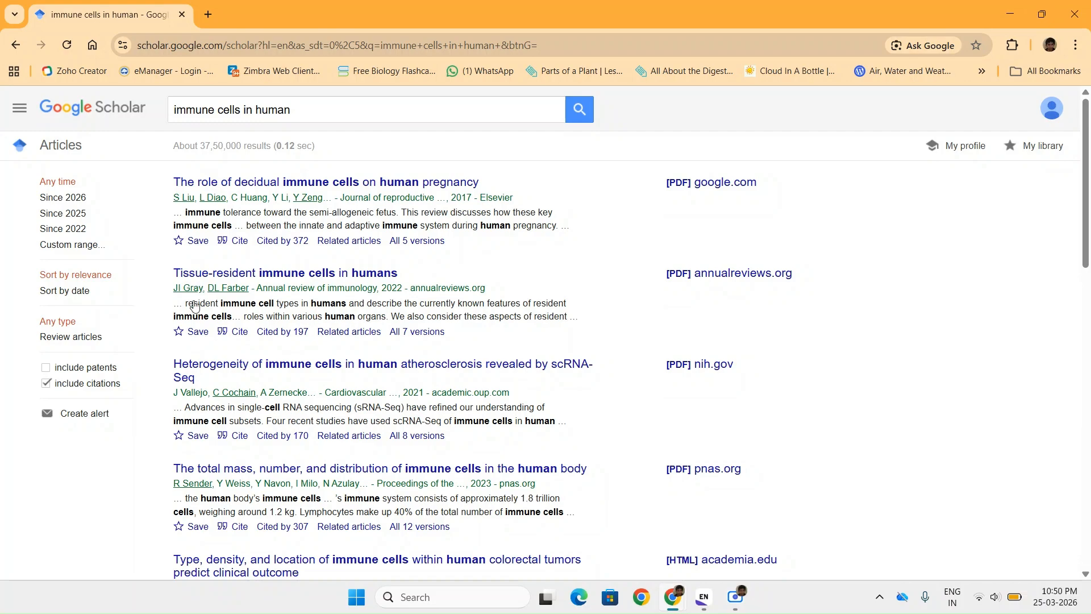
click(238, 332)
click(513, 451)
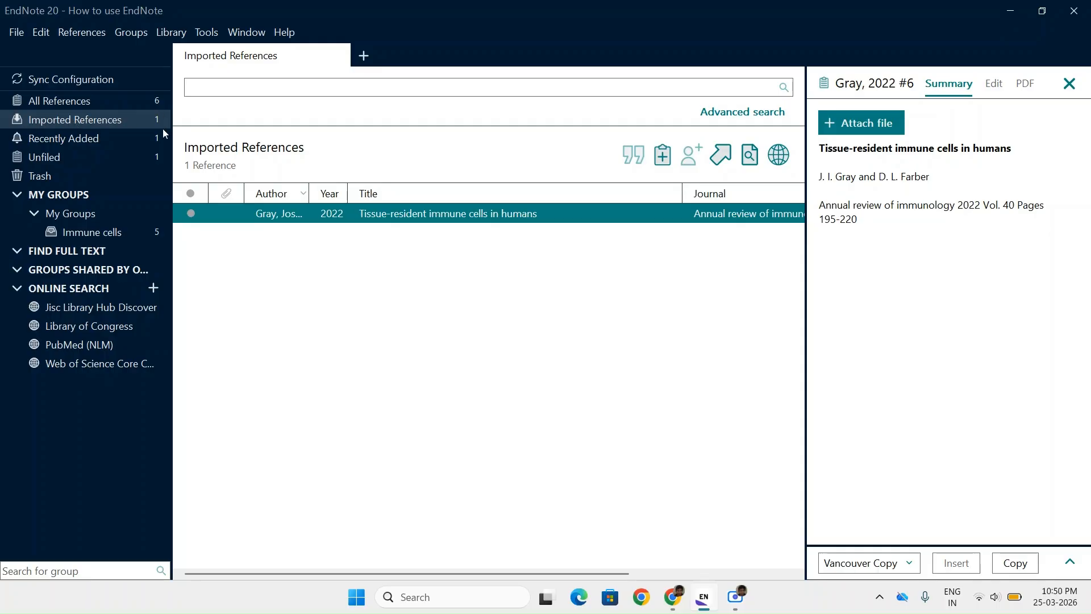
Add the imported reference "Tissue-resident immune cells in humans" to the Immune cells group
right_click(367, 214)
mouse_move(422, 143)
click(656, 186)
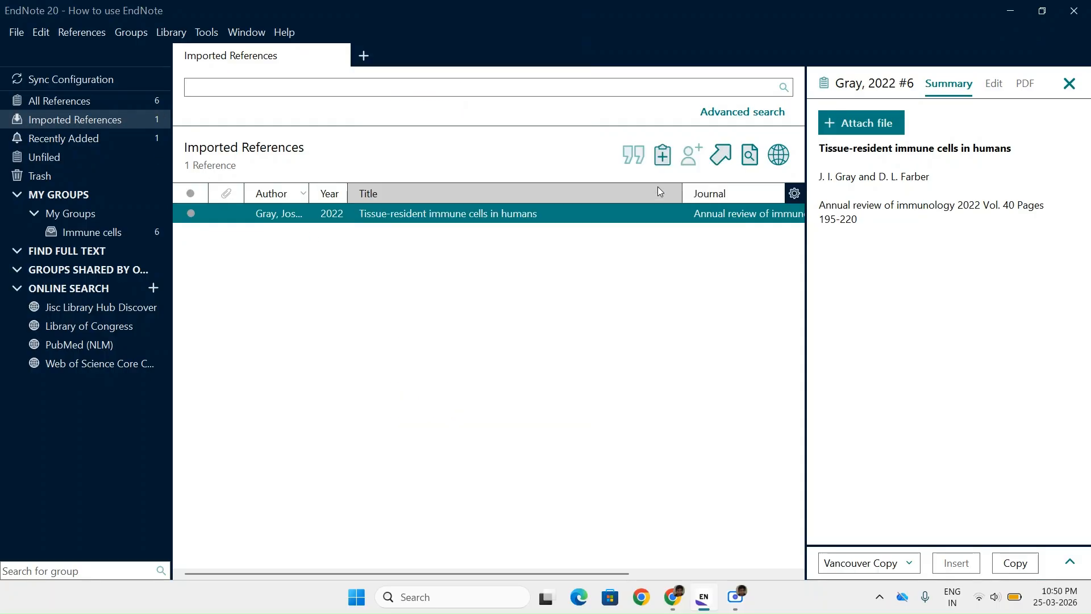
Open the "Tissue-resident immune cells in humans" reference in the Immune cells group for editing, showing its DOI field
click(115, 233)
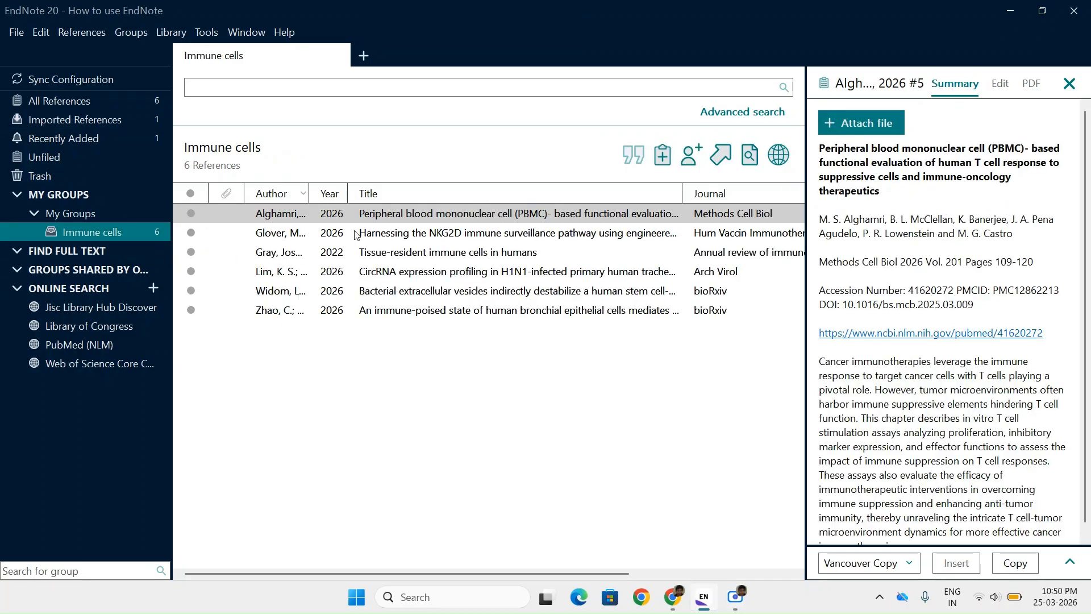
click(394, 254)
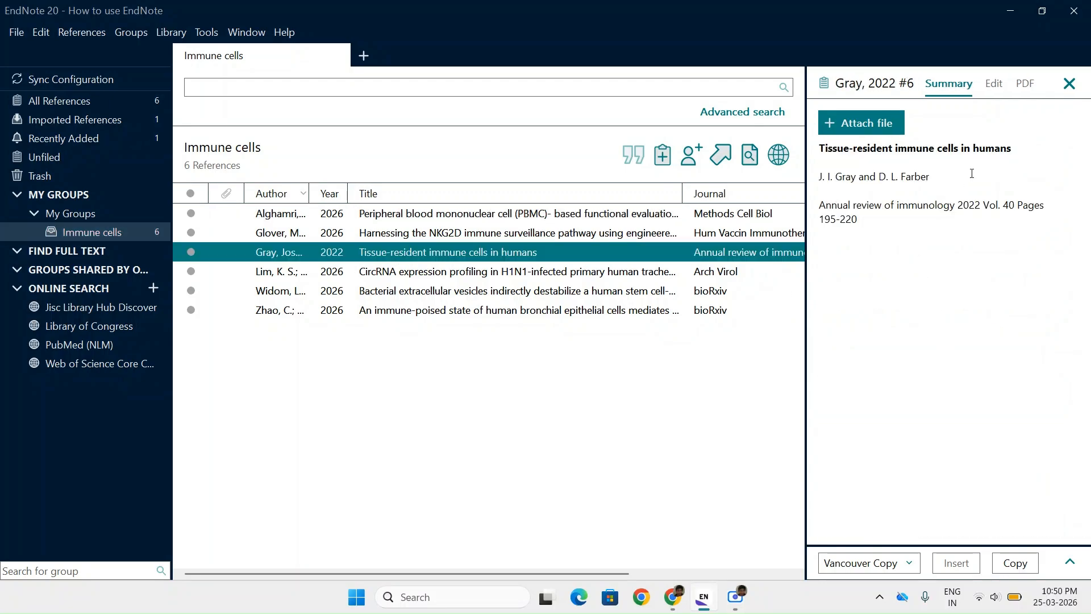
click(993, 87)
scroll(882, 372, down, 5)
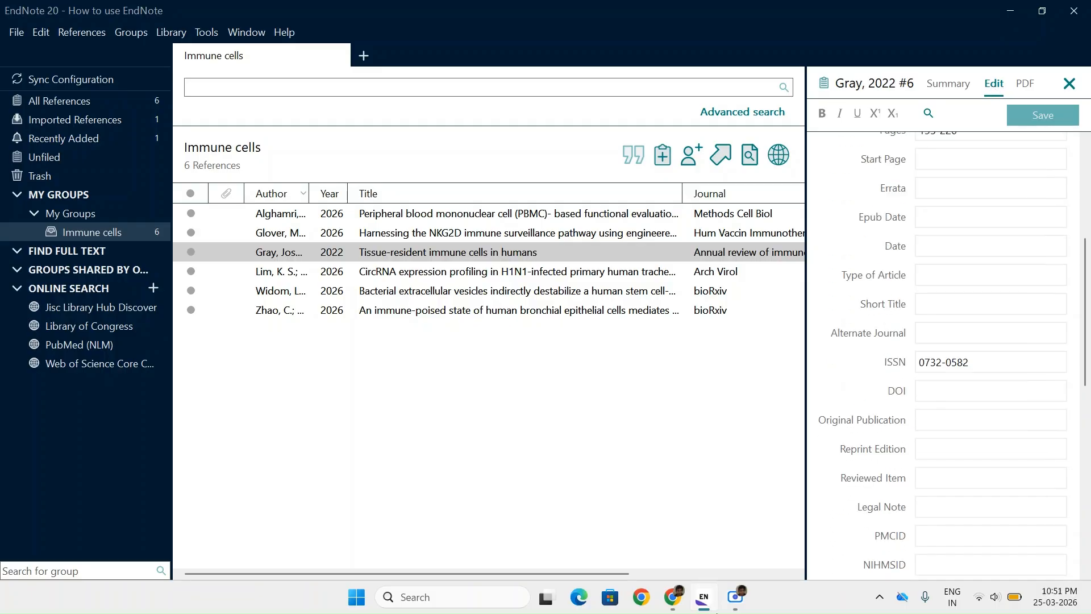
Switch to Chrome, open the article's PDF and its Annual Reviews page, and copy the DOI link
mouse_move(673, 596)
click(591, 482)
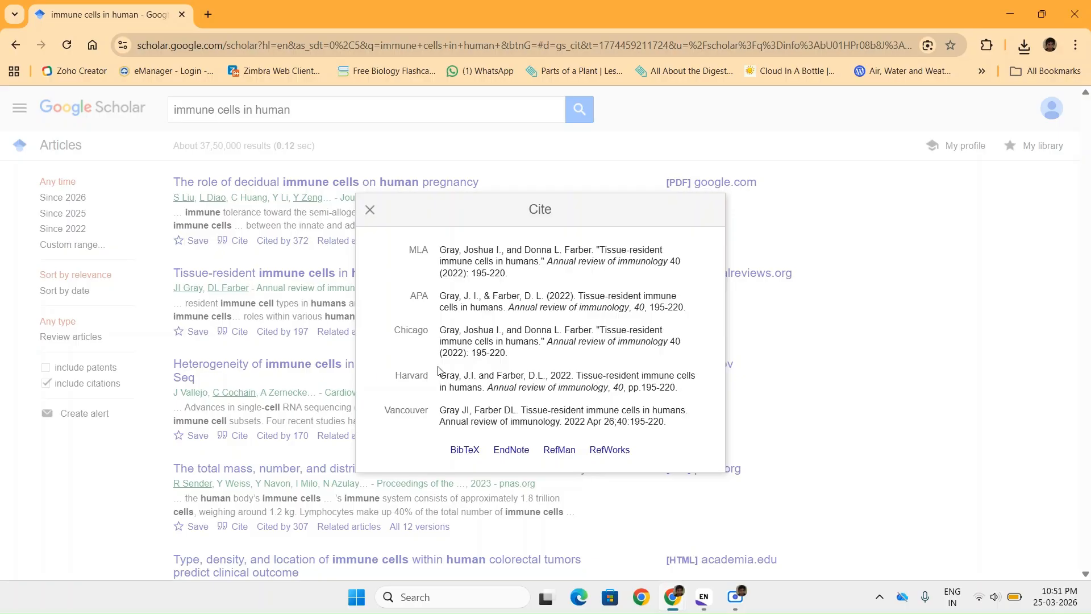
click(370, 209)
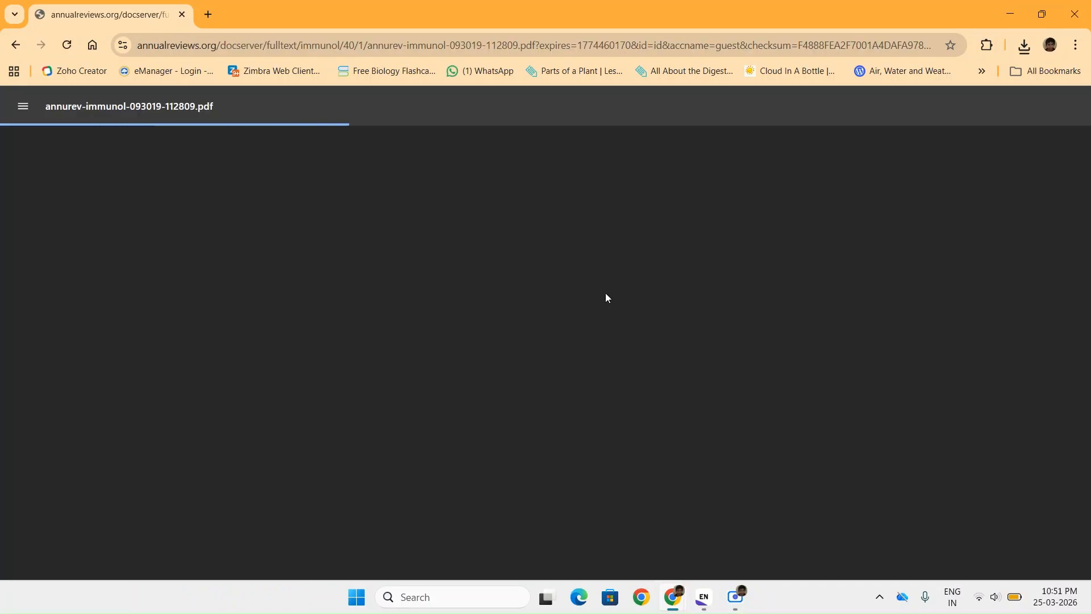
scroll(606, 297, down, 3)
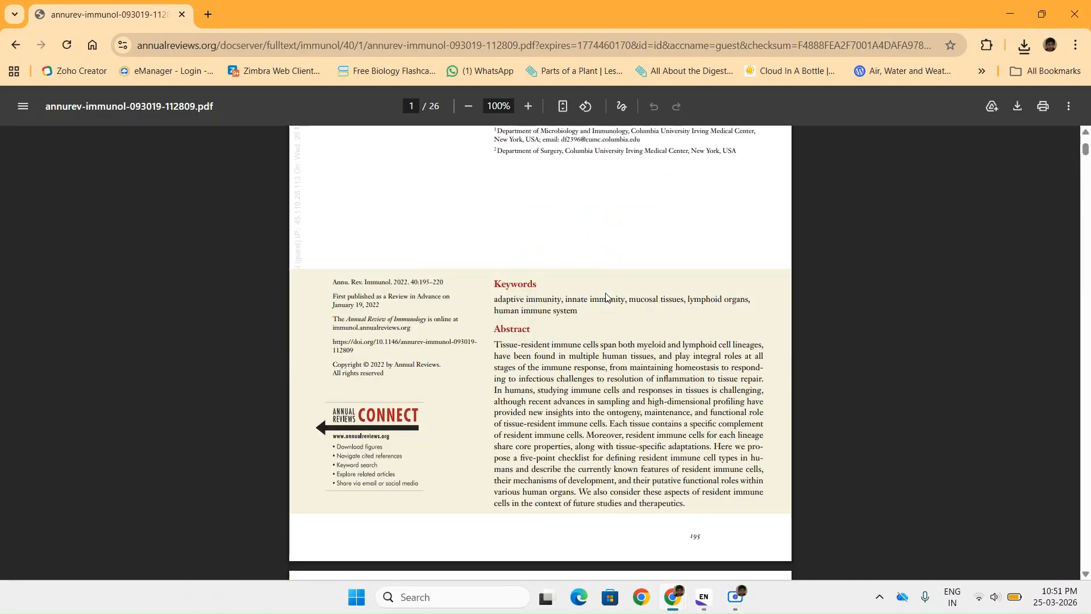
click(335, 347)
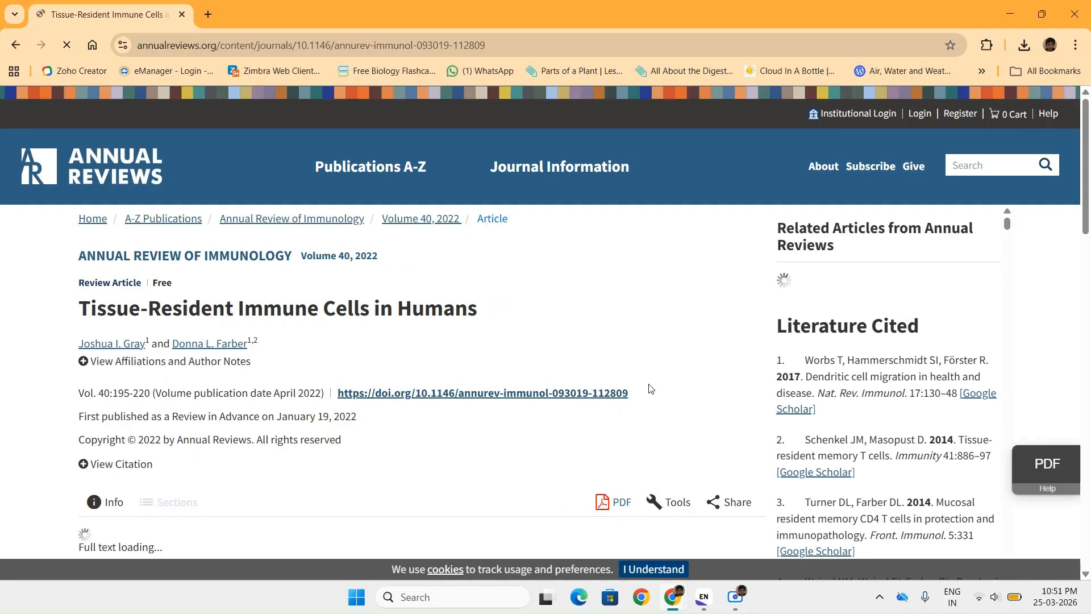
drag(628, 393, 336, 396)
key(ctrl+c)
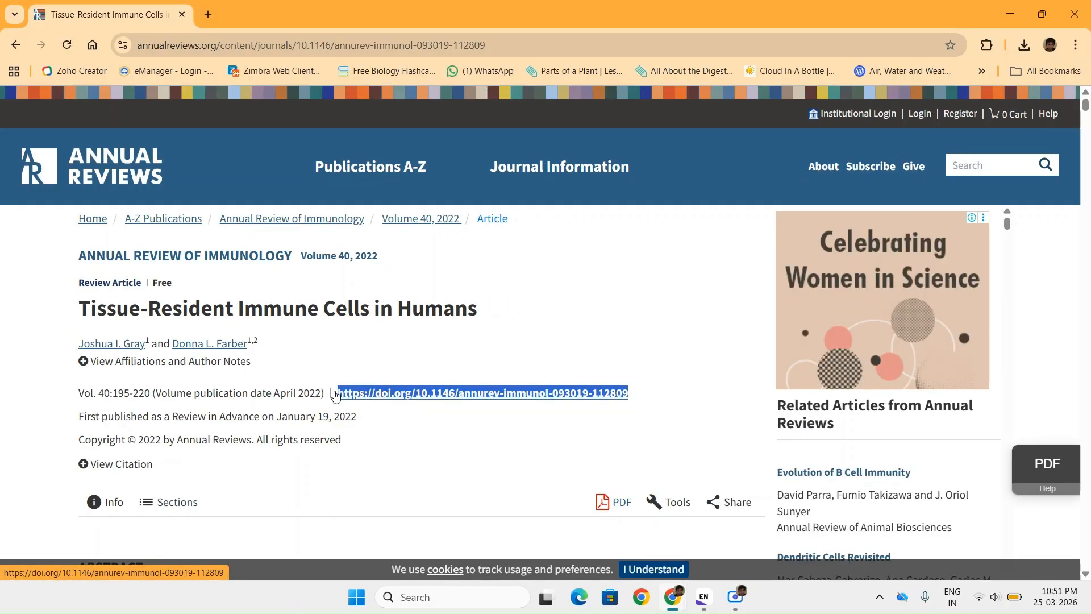
click(703, 596)
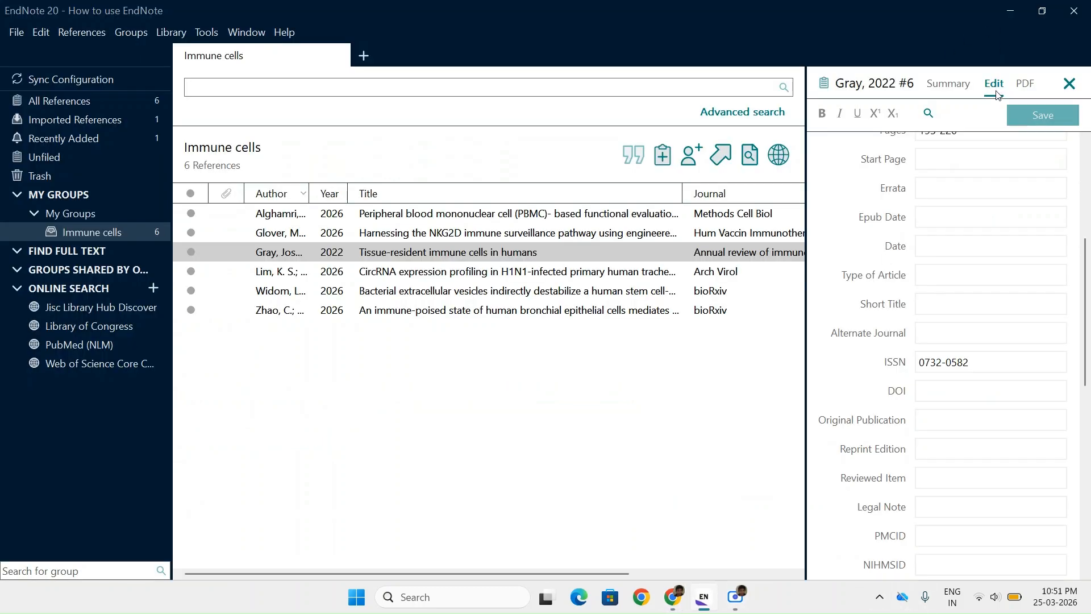
click(930, 388)
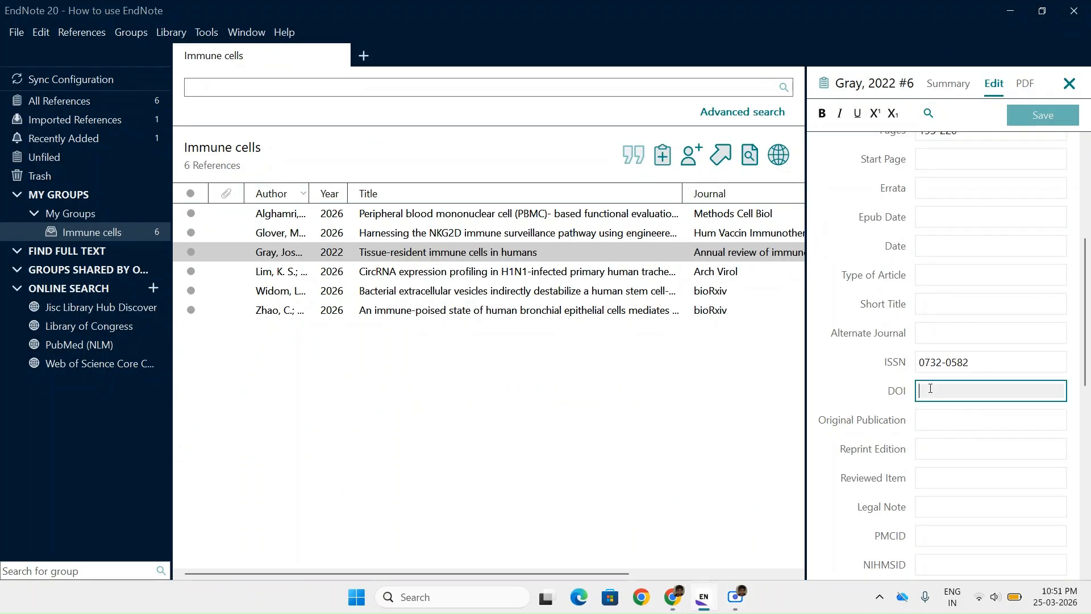
key(ctrl+v)
click(1060, 116)
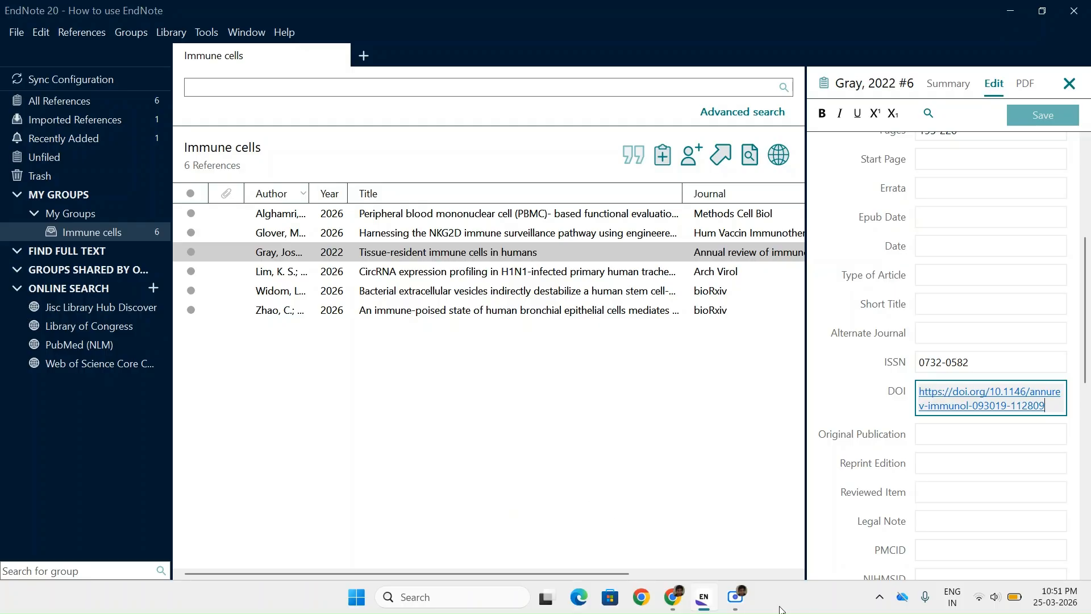
Return to the article's Annual Reviews page in Chrome and open its PDF version
click(673, 597)
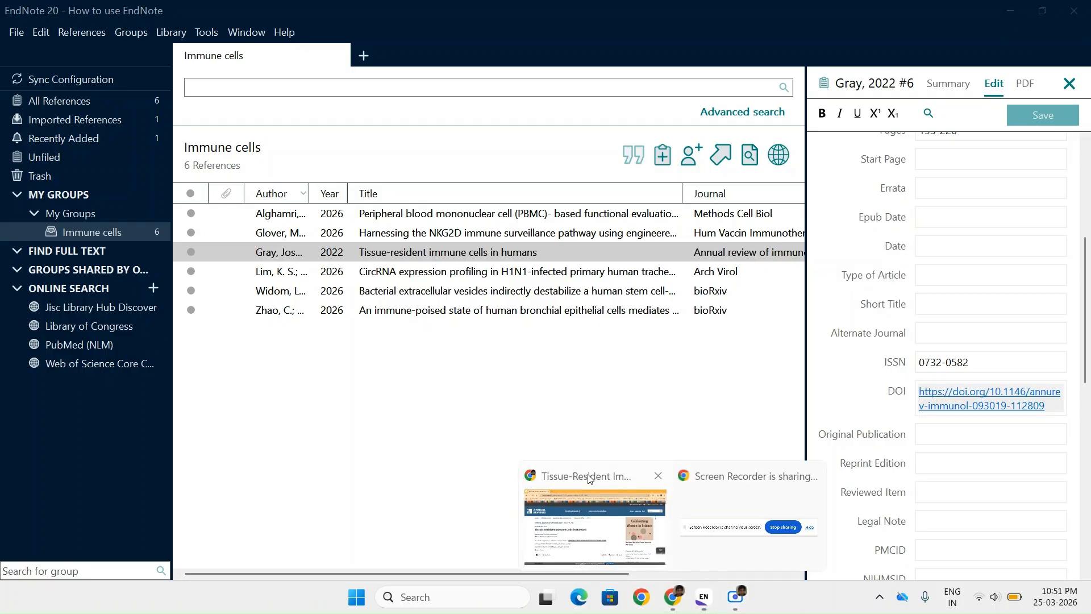
click(588, 526)
scroll(568, 303, down, 5)
scroll(569, 301, down, 4)
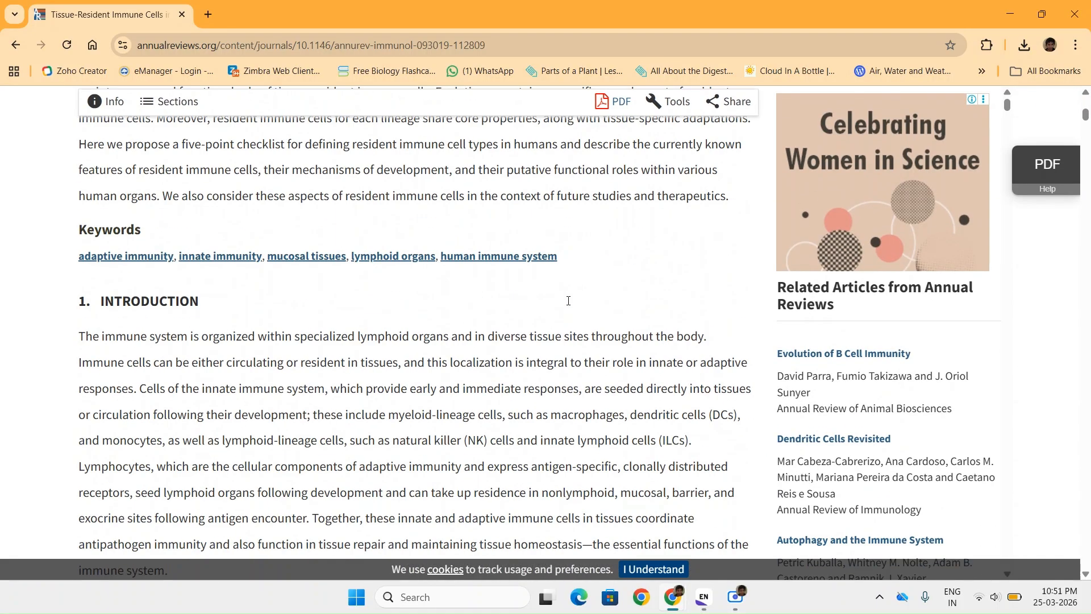
scroll(568, 301, up, 4)
click(618, 121)
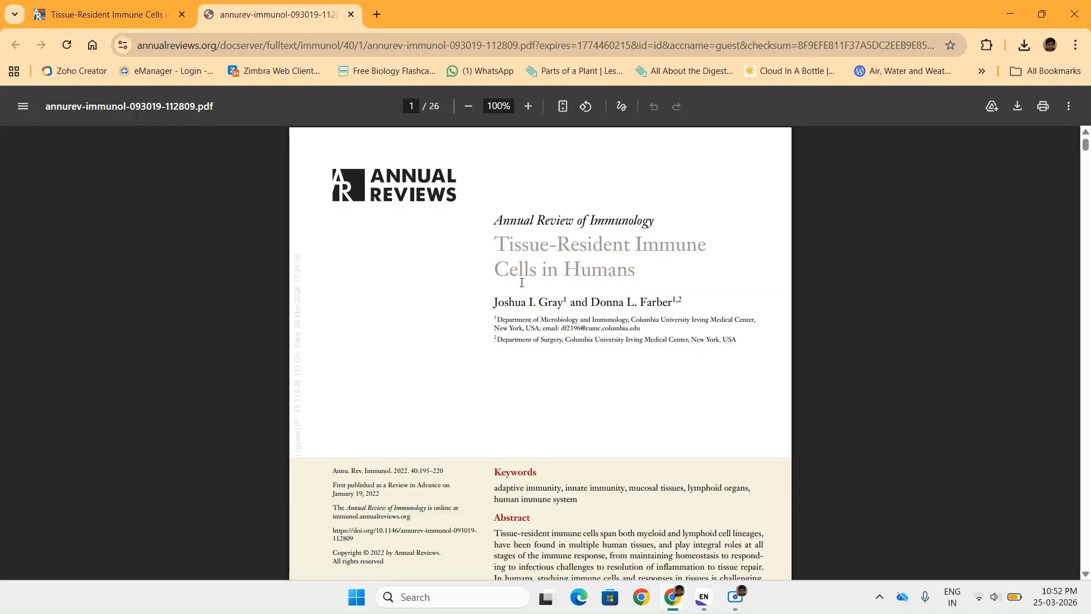
scroll(631, 339, down, 15)
scroll(630, 339, down, 5)
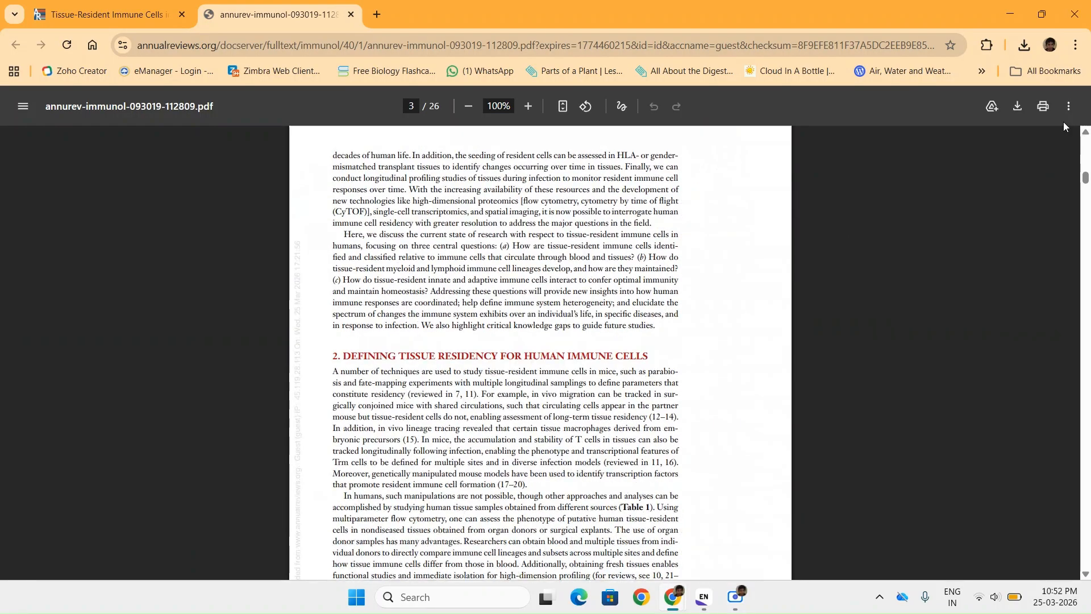
click(1017, 106)
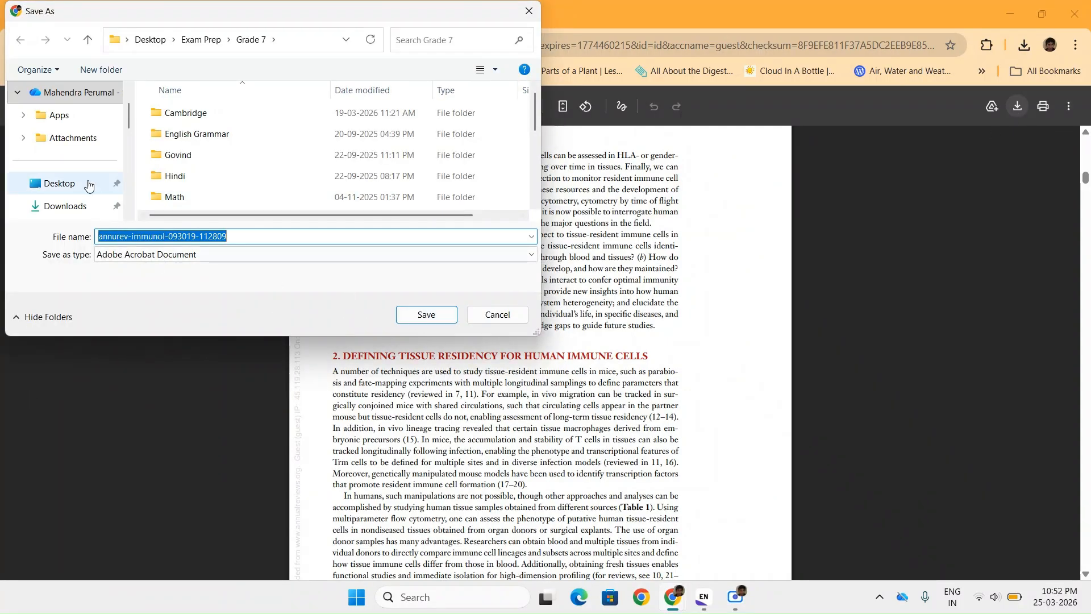
click(57, 186)
click(426, 314)
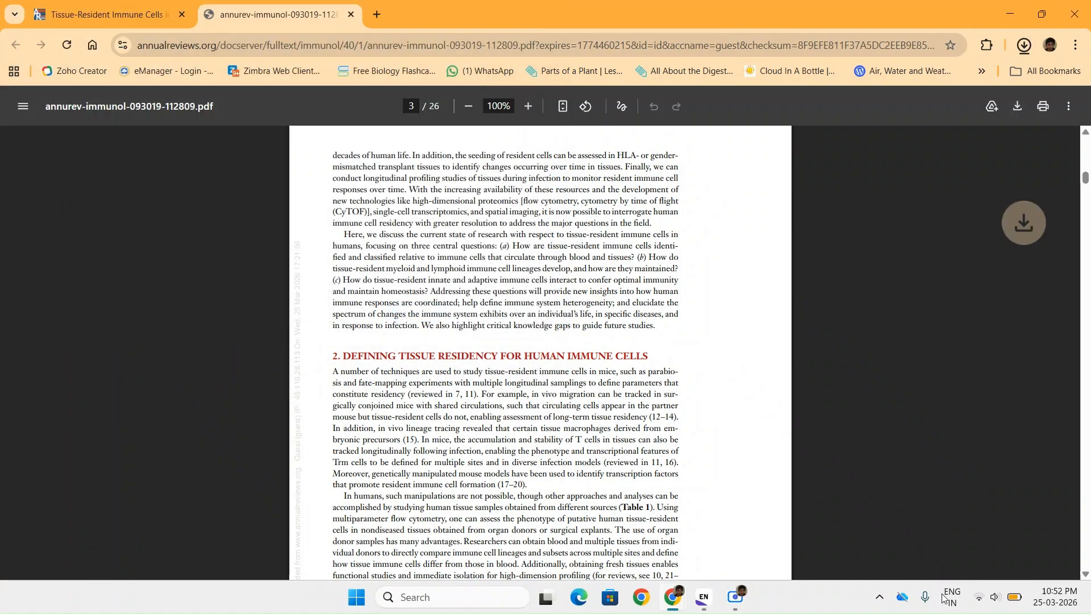
click(699, 600)
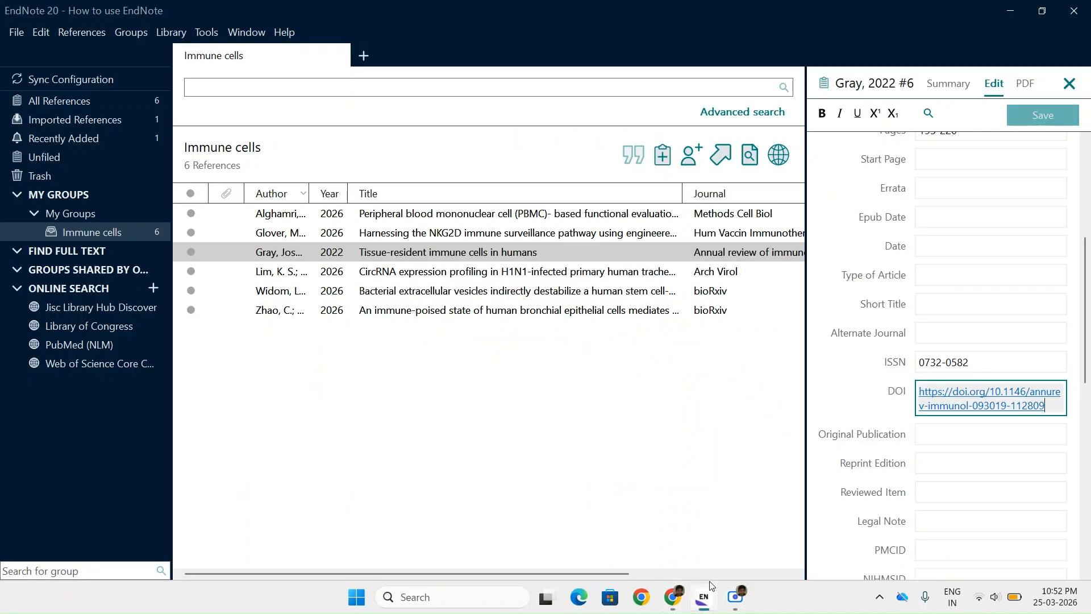
scroll(942, 356, up, 3)
click(1025, 82)
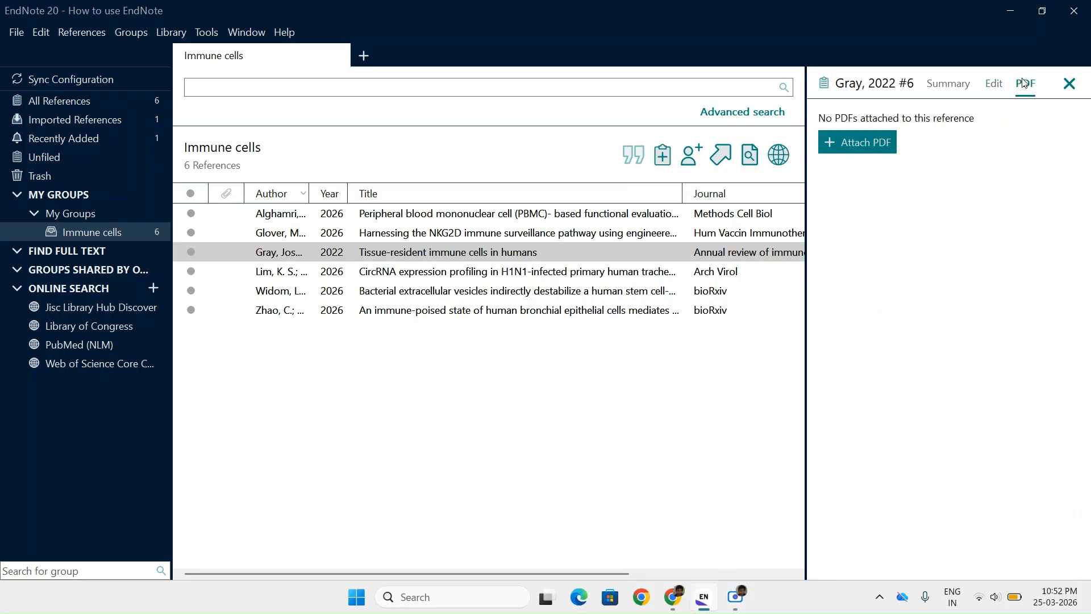
click(866, 145)
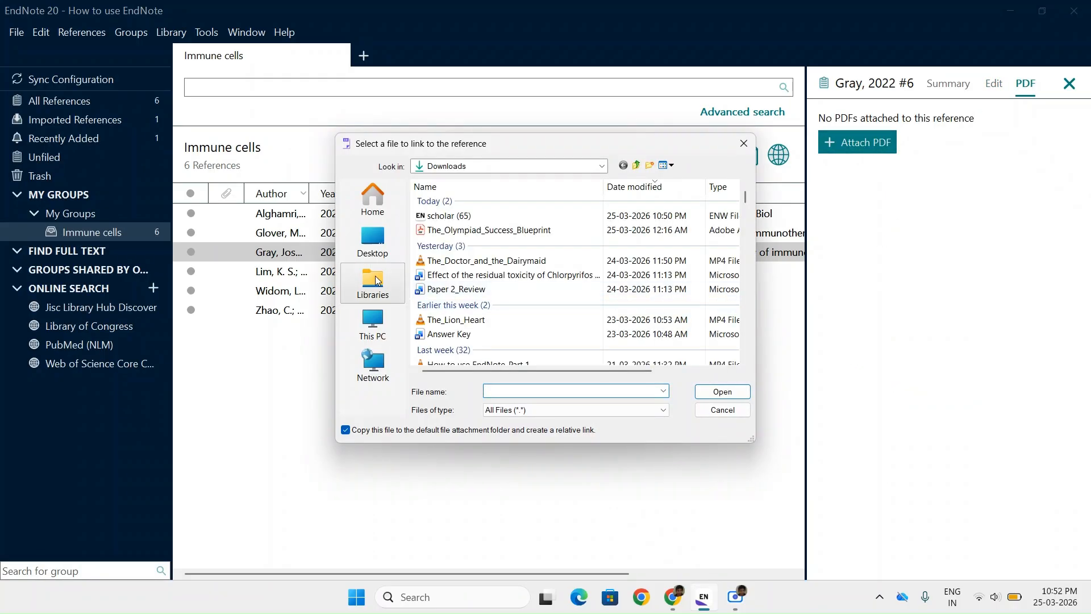
click(373, 241)
scroll(523, 304, down, 8)
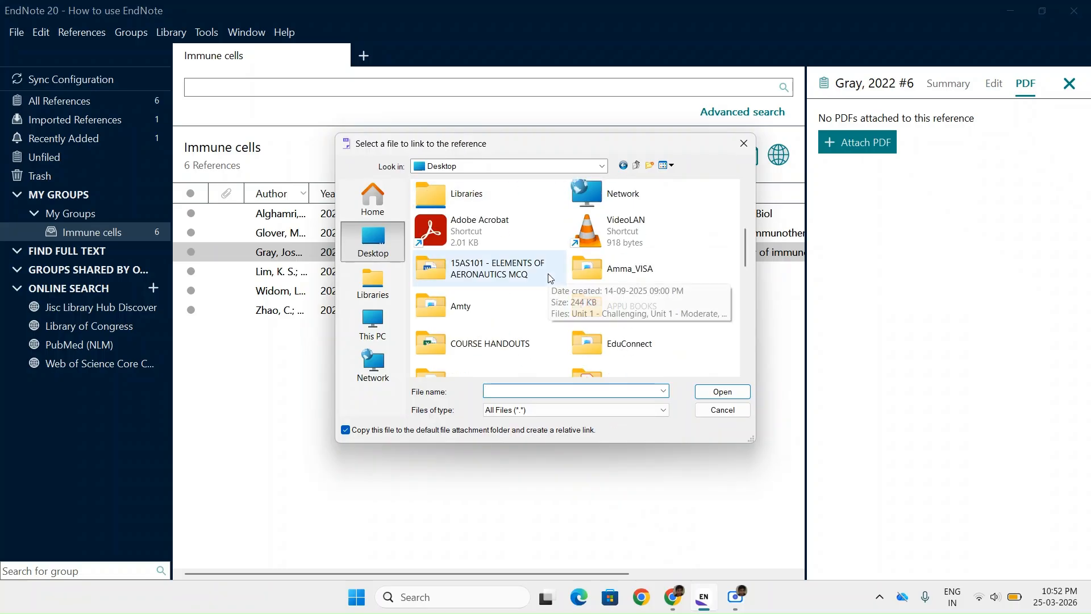
scroll(523, 304, down, 3)
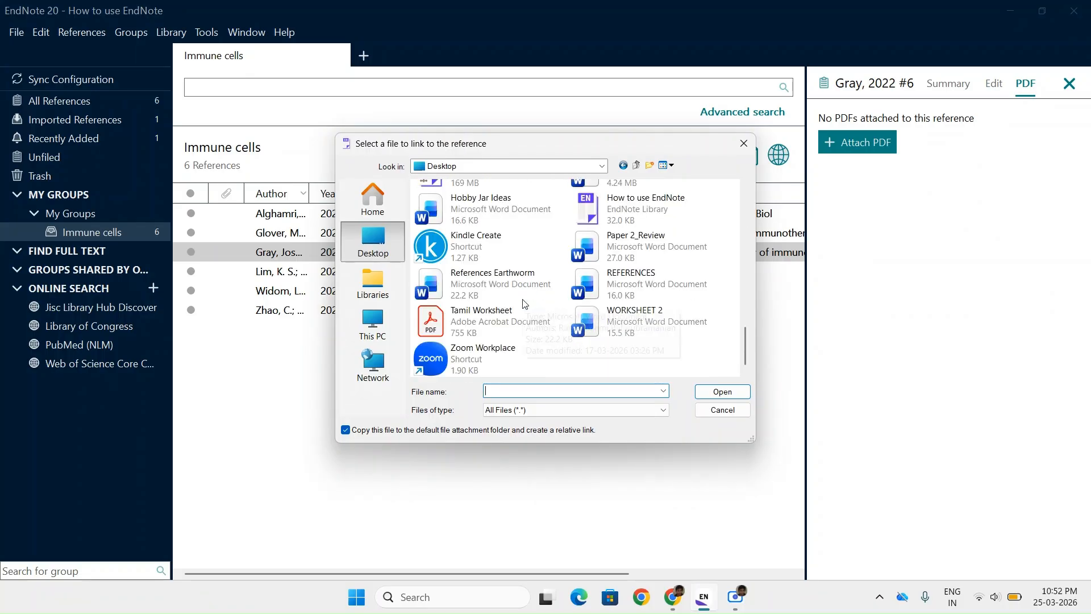
scroll(524, 327, up, 4)
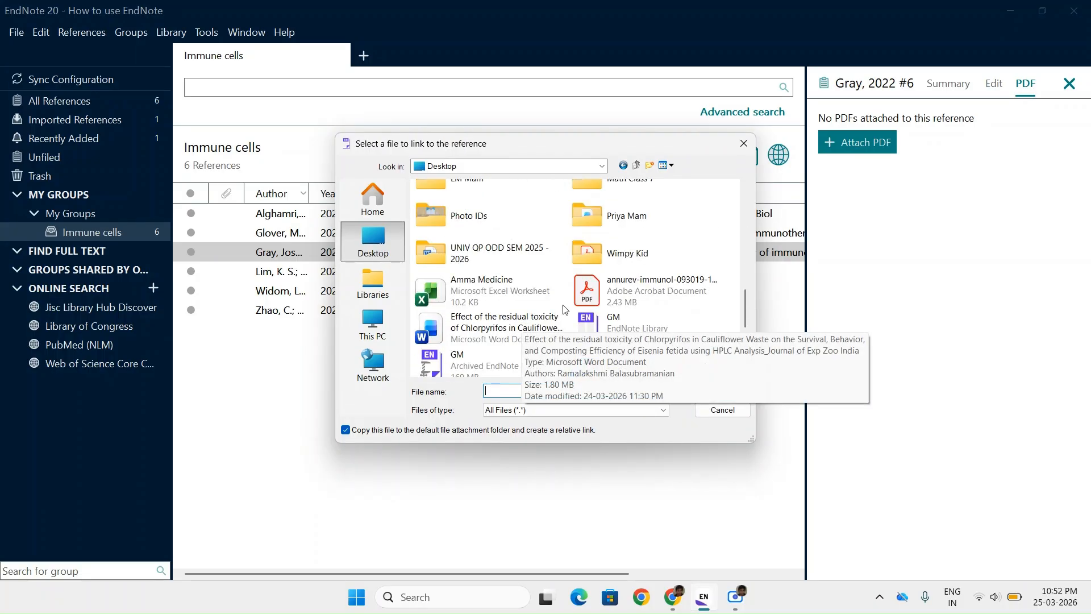
click(645, 290)
click(706, 394)
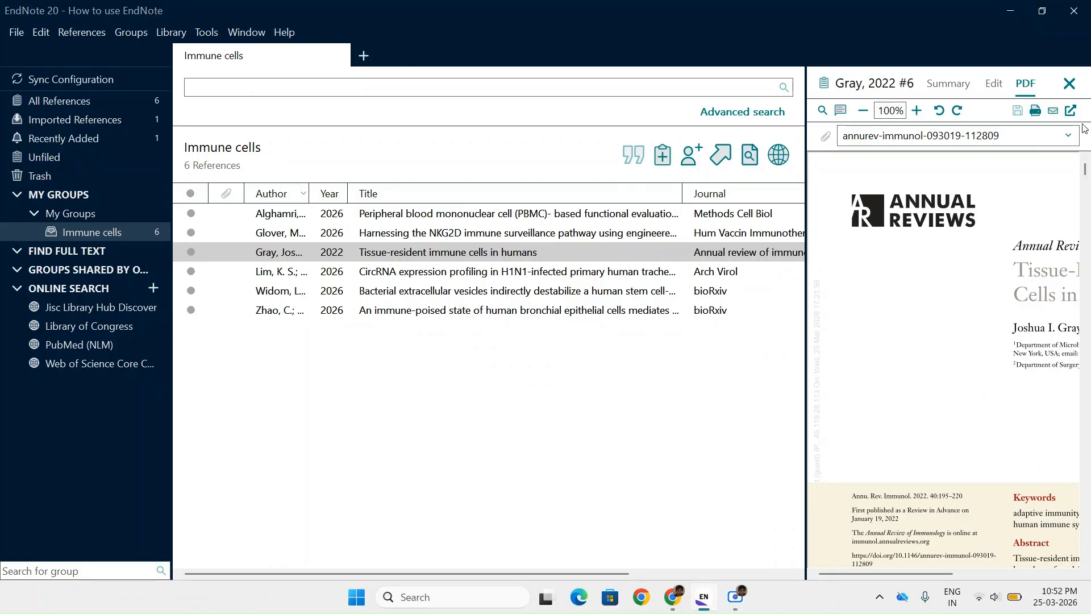
click(992, 89)
key(Delete)
key(ctrl+v)
click(1040, 117)
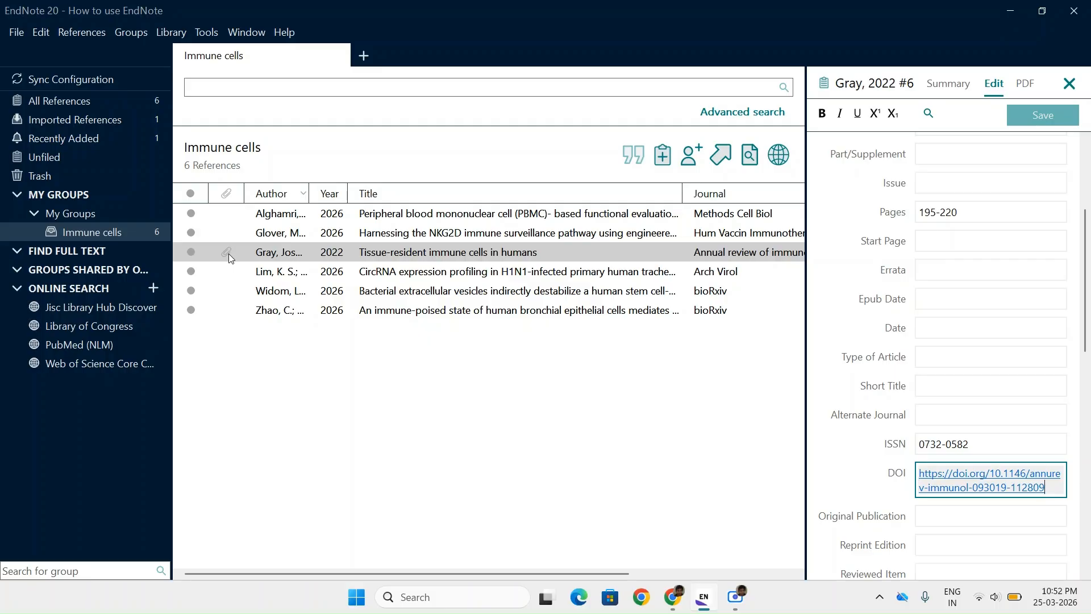
scroll(839, 451, down, 3)
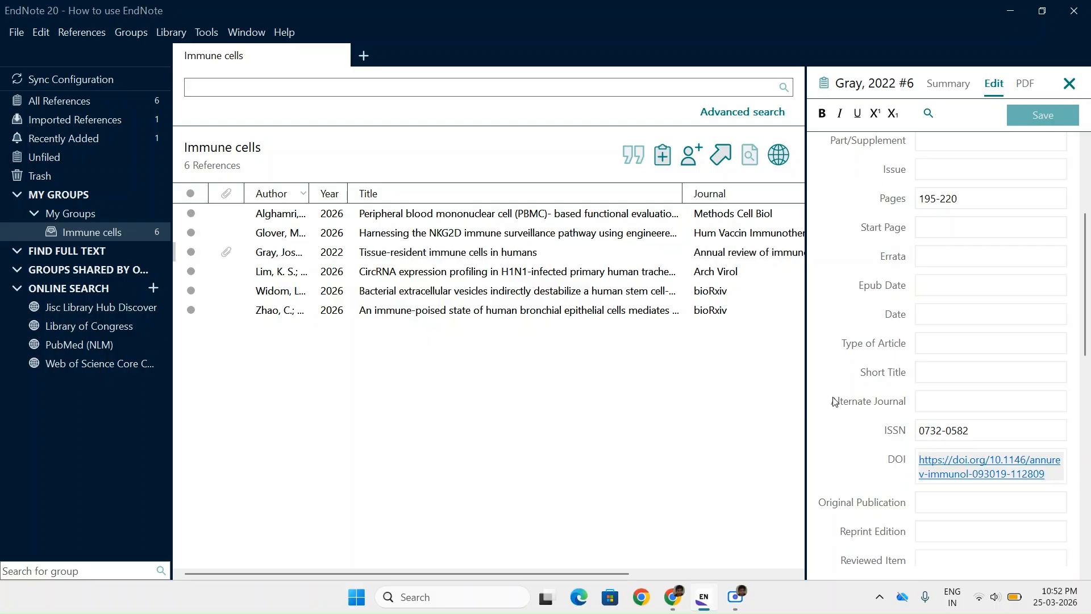
View the PDF attached to the "Tissue-resident immune cells in humans" reference and widen the reference pane for reading
scroll(835, 402, down, 3)
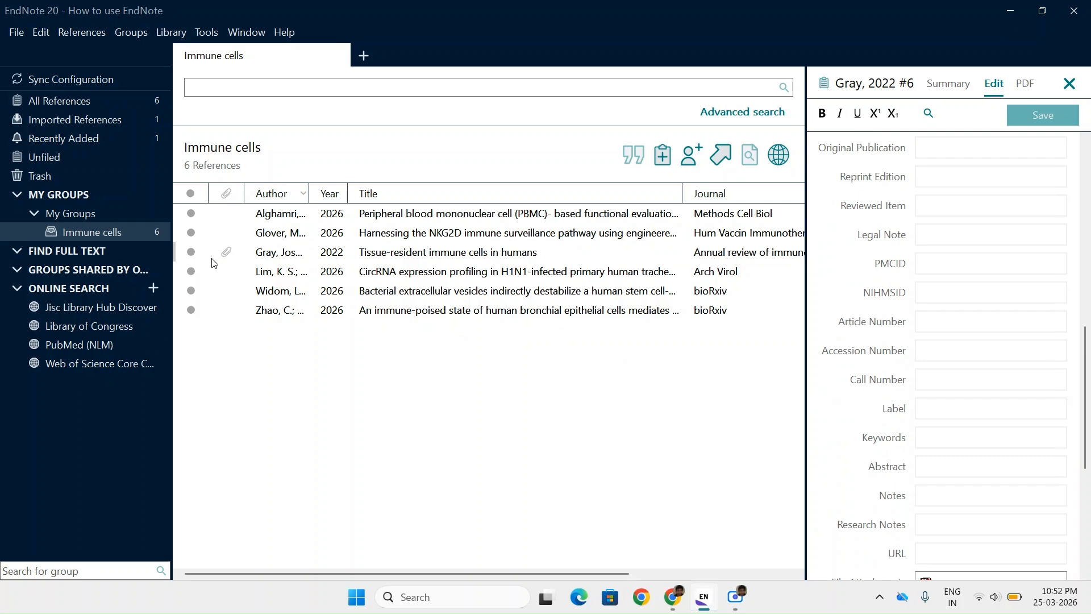
click(1033, 86)
scroll(835, 330, down, 10)
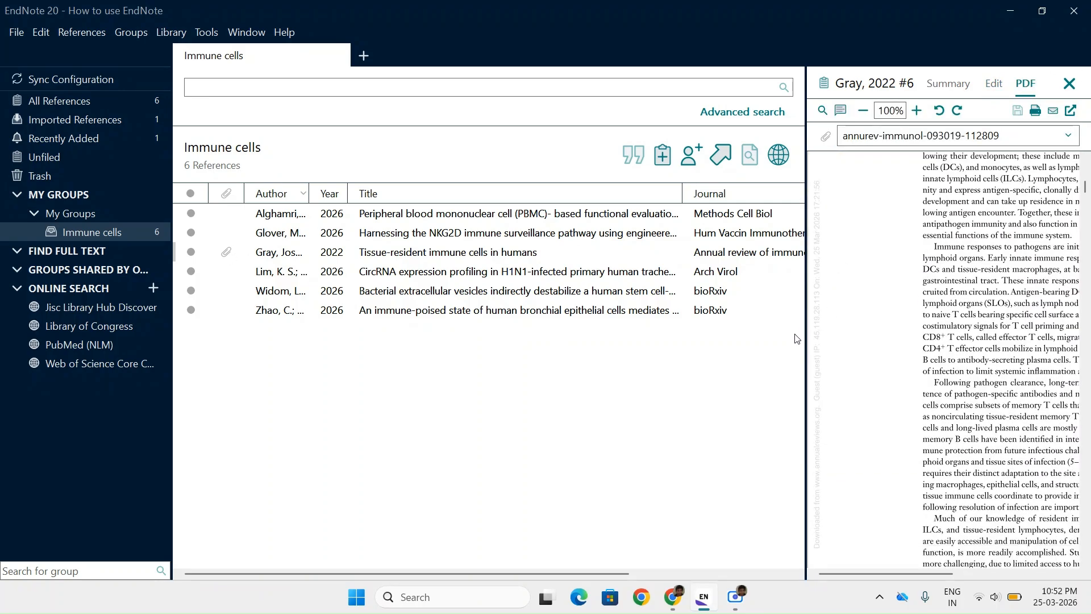
drag(806, 332, 547, 332)
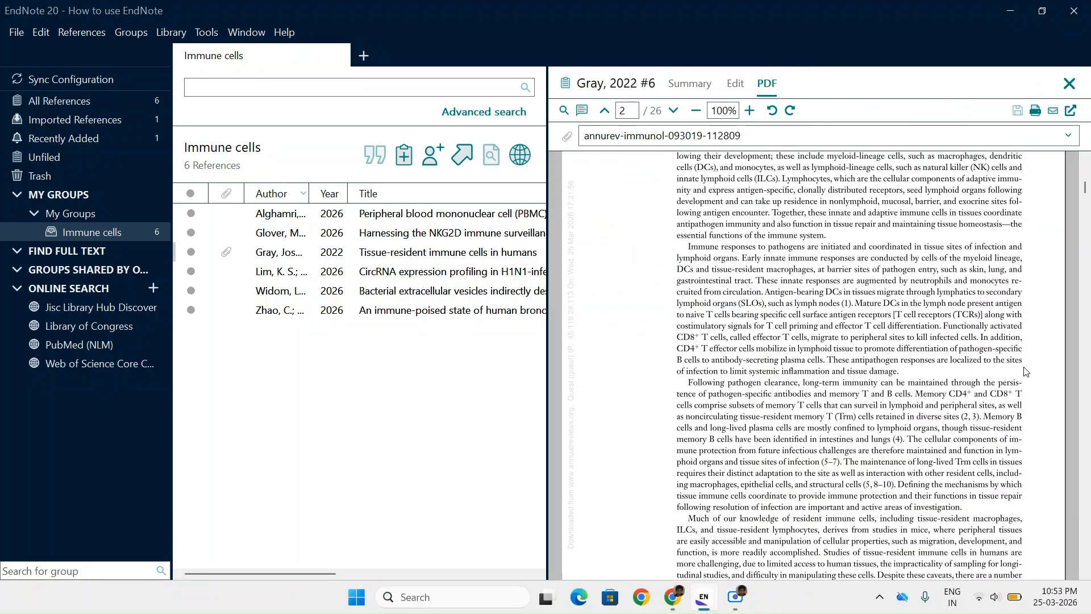
scroll(790, 398, down, 5)
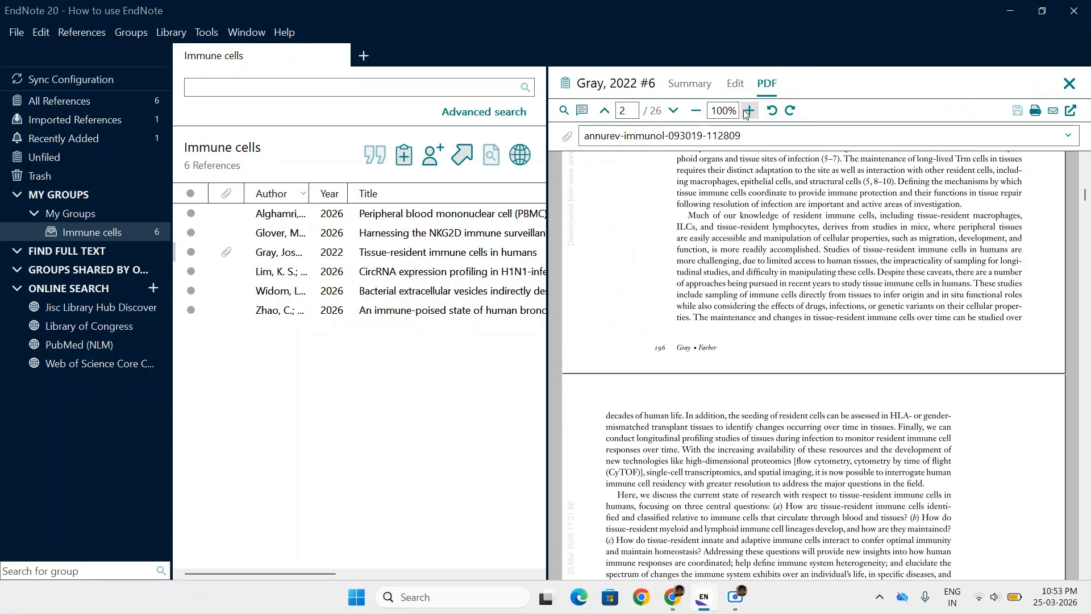
Zoom the PDF to 150% and select the passage on human tissue samples in section 2, from "humans, such manipulations" to "those in blood"
click(749, 111)
click(750, 111)
scroll(791, 370, down, 8)
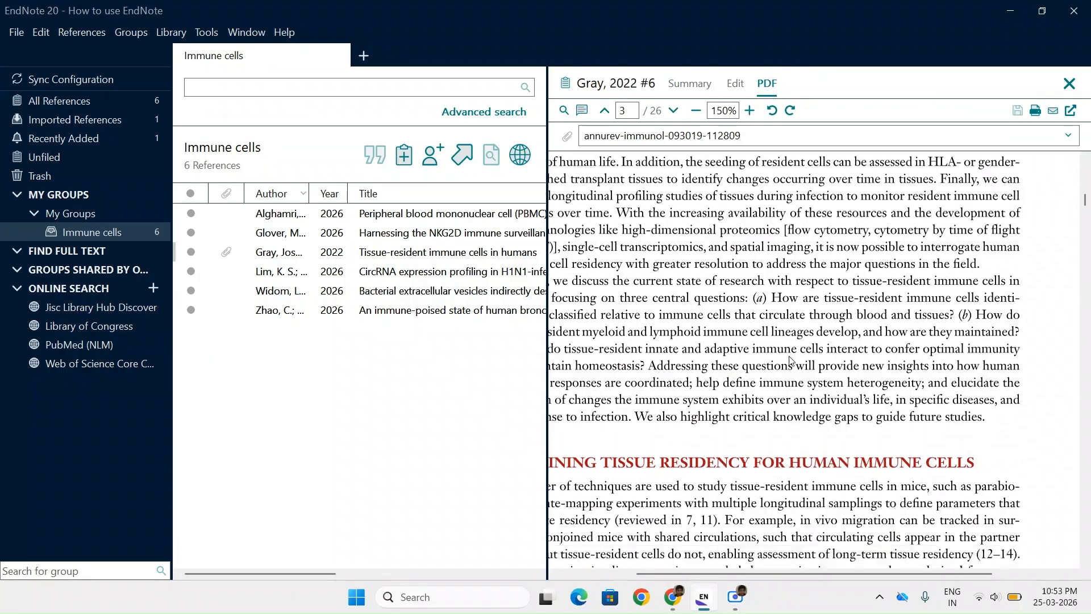
drag(745, 574, 698, 577)
drag(607, 395, 855, 505)
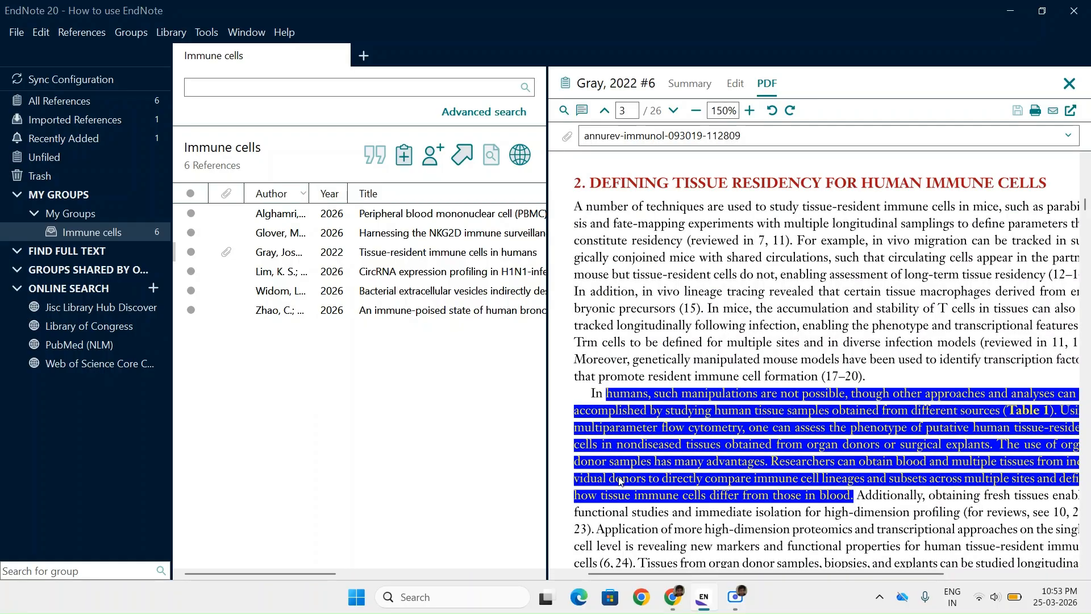
Switch to Chrome, search Google for "sciencedirect" in a new tab and open the ScienceDirect.com site
mouse_move(693, 608)
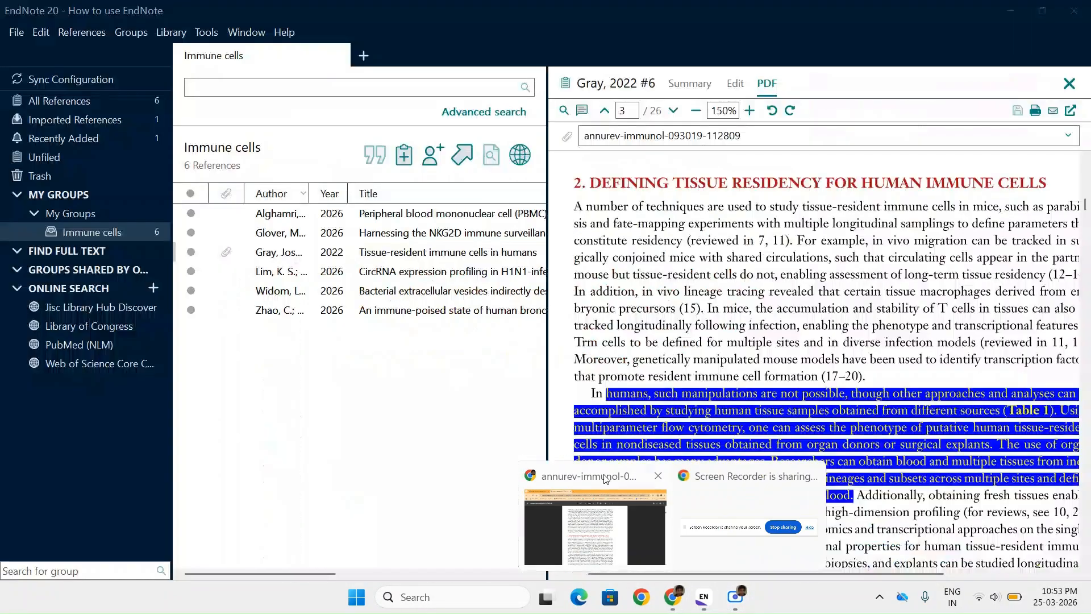
click(605, 480)
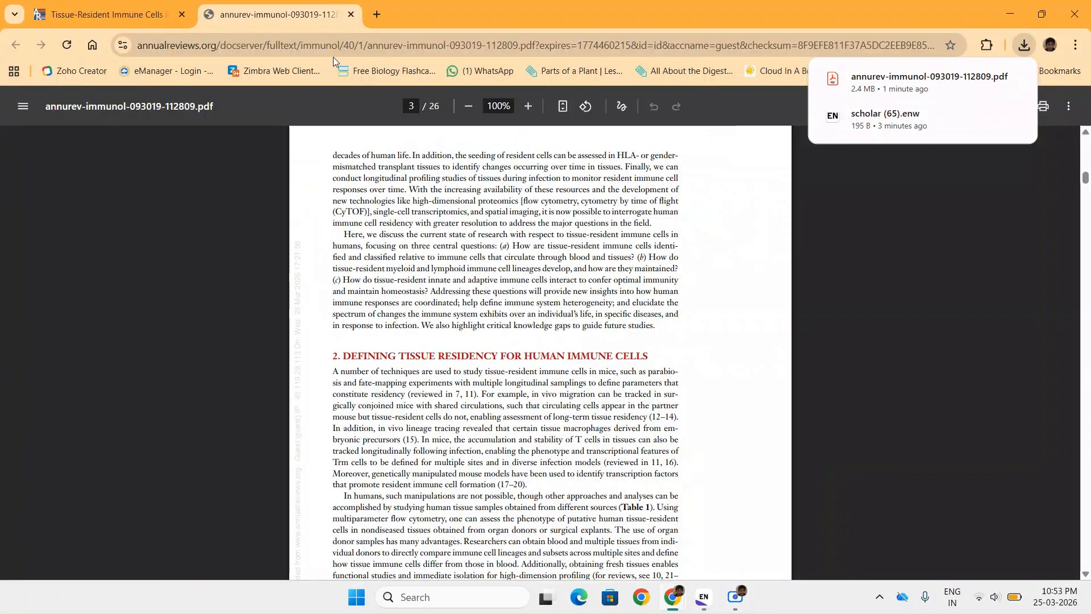
click(112, 15)
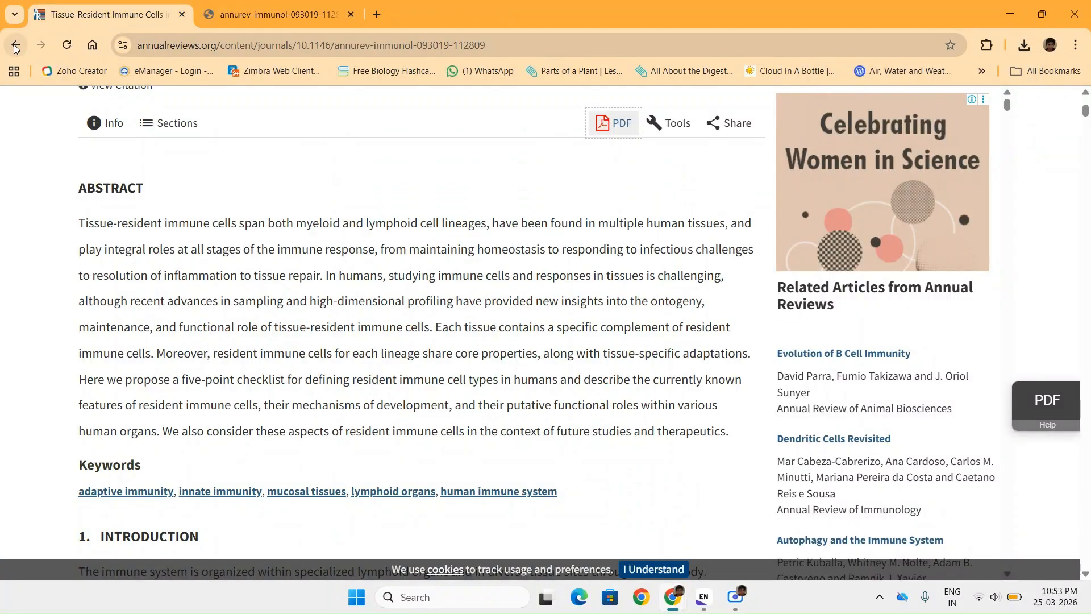
click(376, 14)
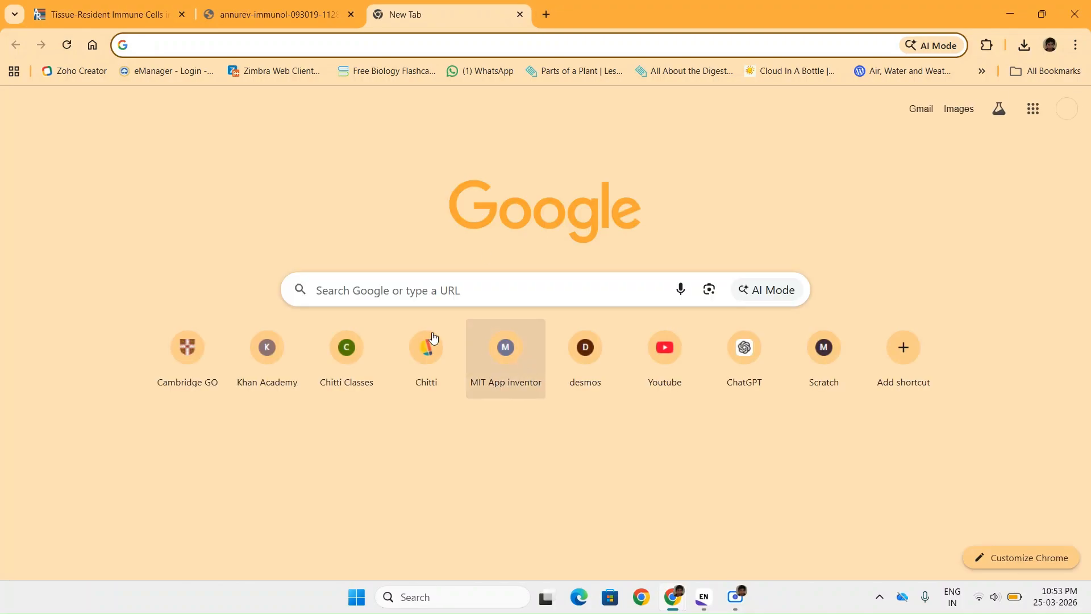
click(367, 290)
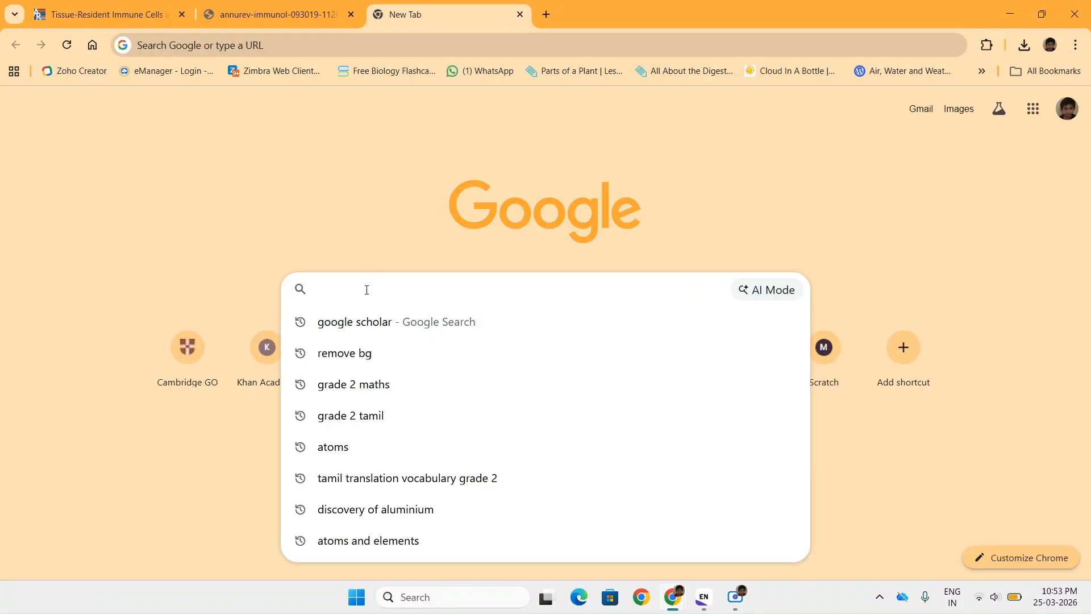
text(science)
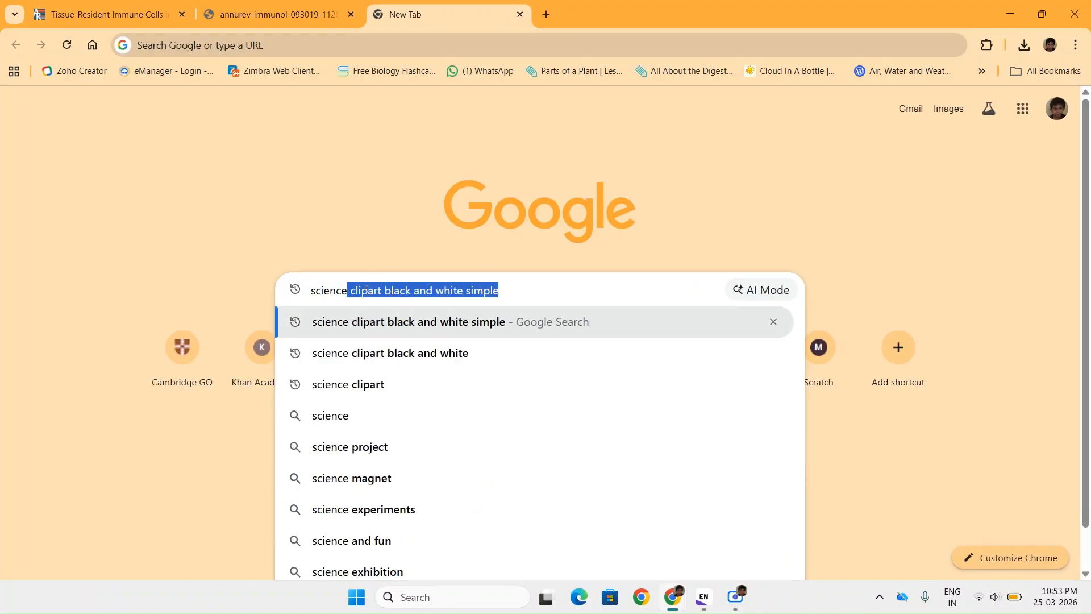
text(direct)
key(Return)
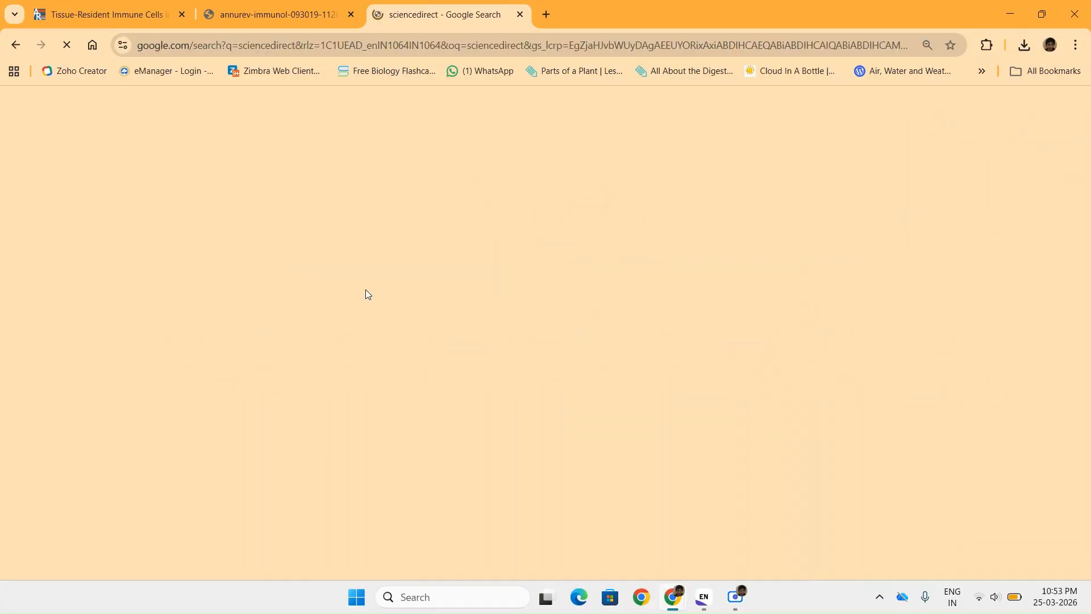
click(240, 228)
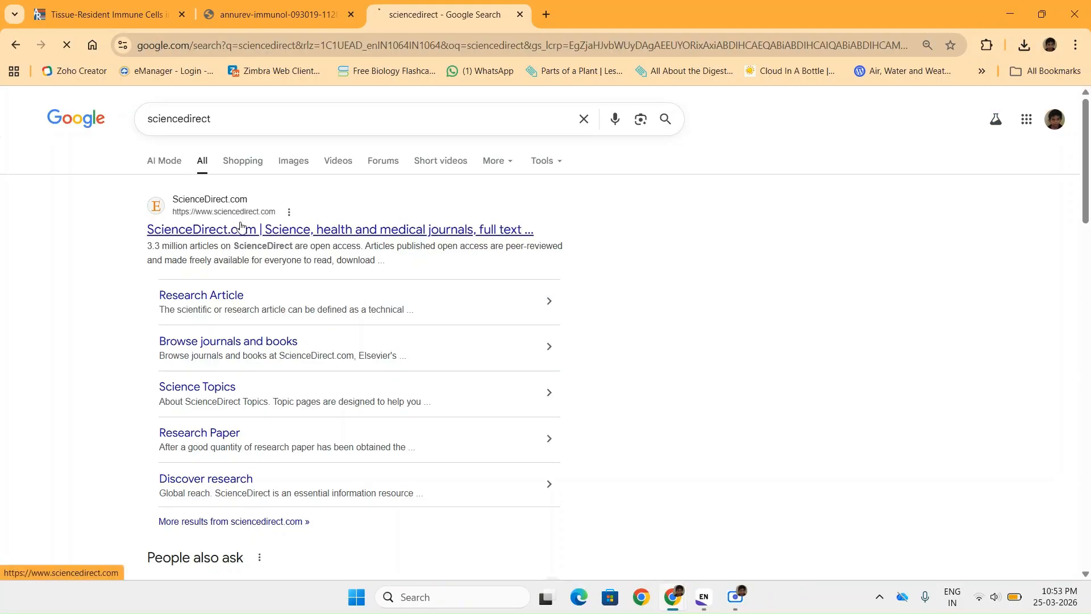
Search ScienceDirect for "immune cells" and open the article "TP63 as a prognostic biomarker for immune desert of cervical squamous cell carcinoma"
click(213, 206)
text(immune)
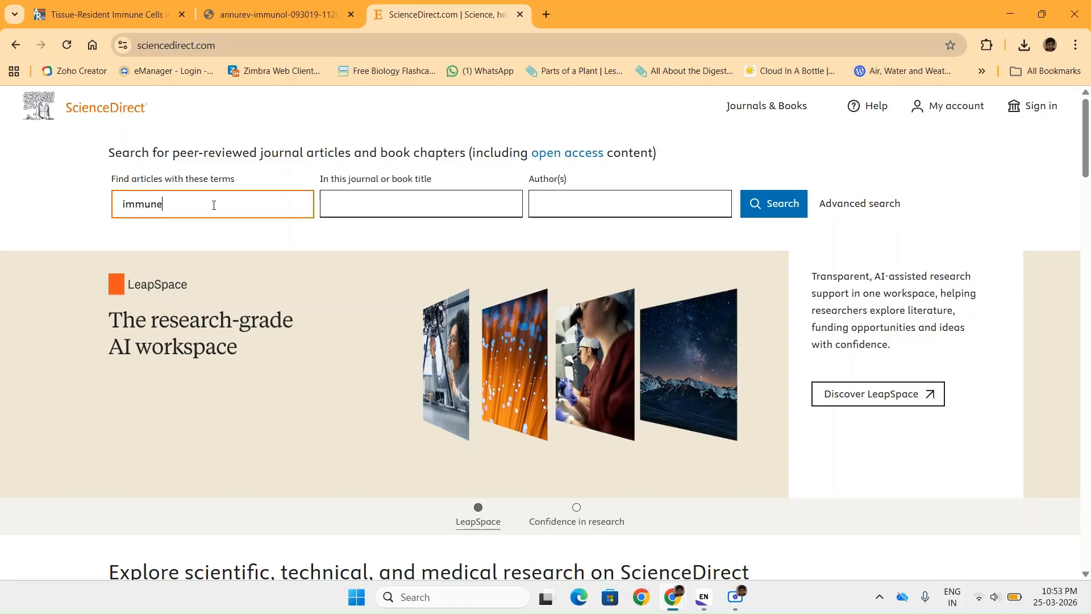
key(Return)
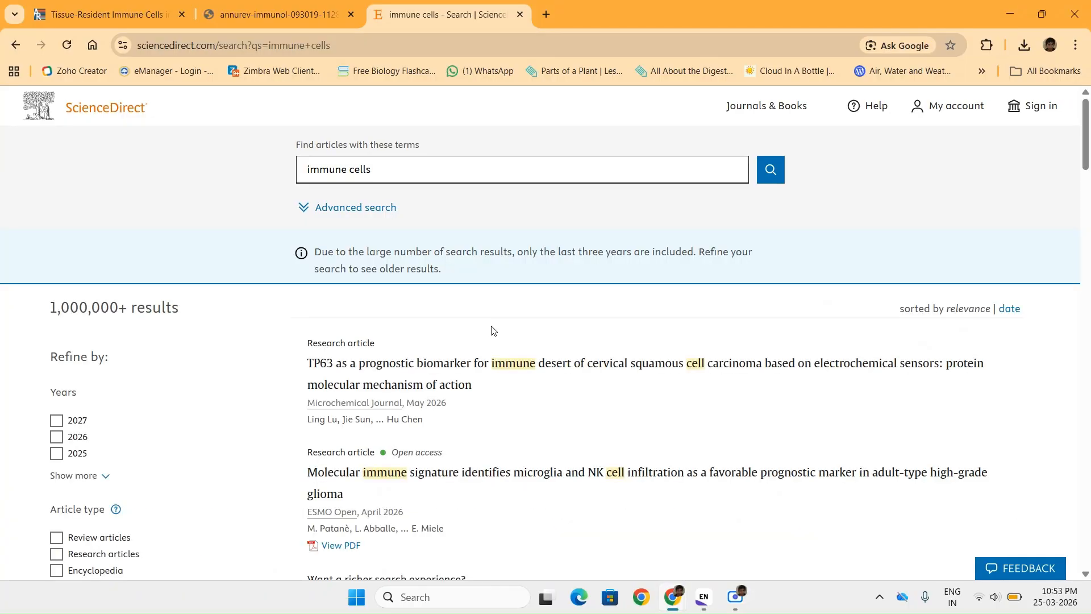
scroll(490, 331, down, 3)
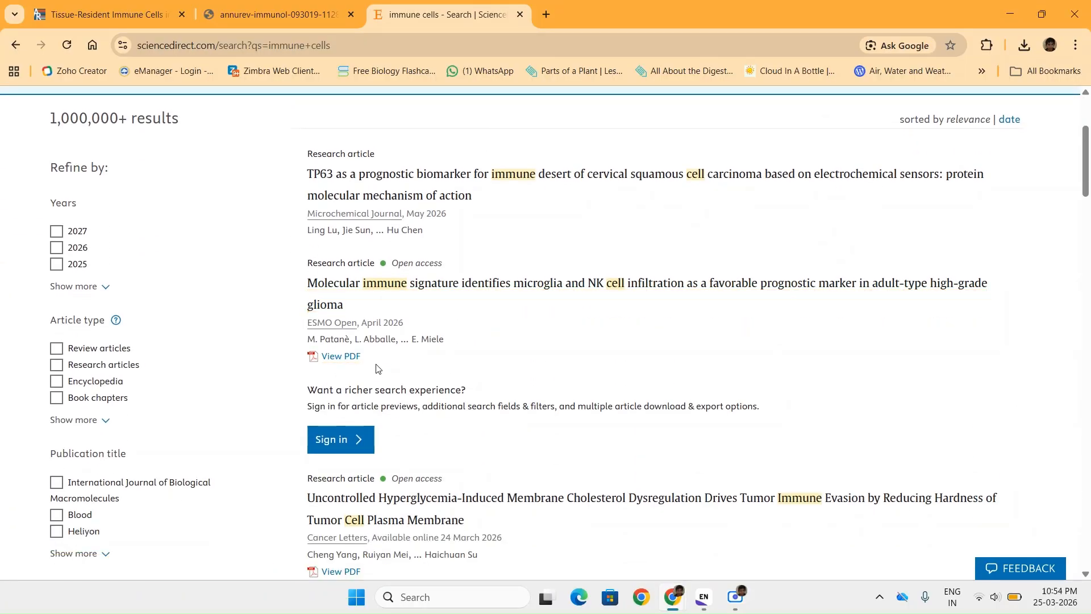
click(395, 178)
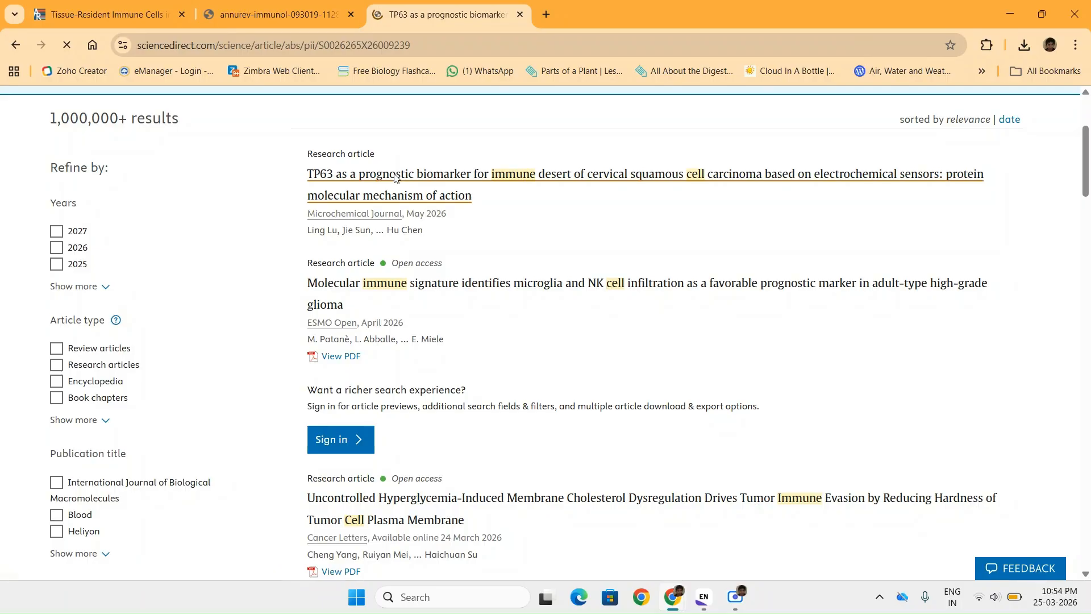
Export the TP63 article's citation to RIS and open the downloaded S0026265X26009239.ris file to import it into EndNote
scroll(508, 295, down, 5)
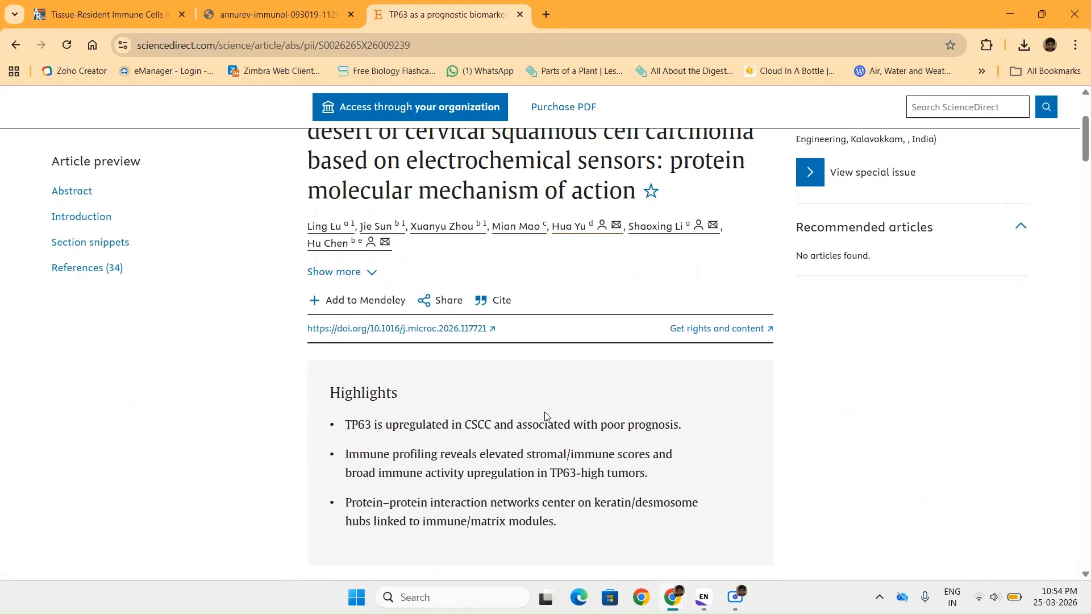
click(503, 307)
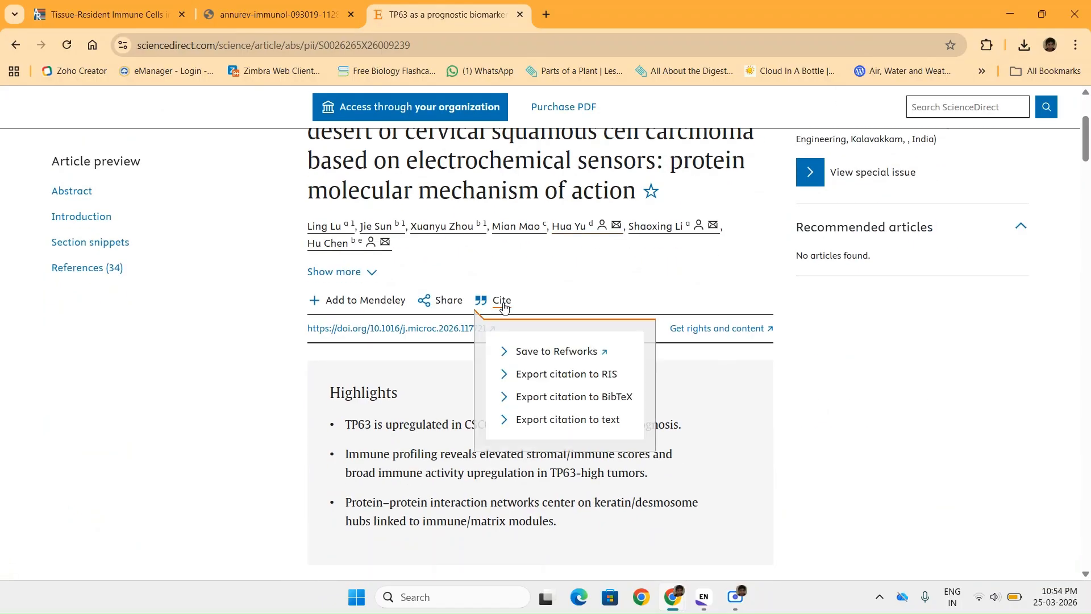
click(530, 377)
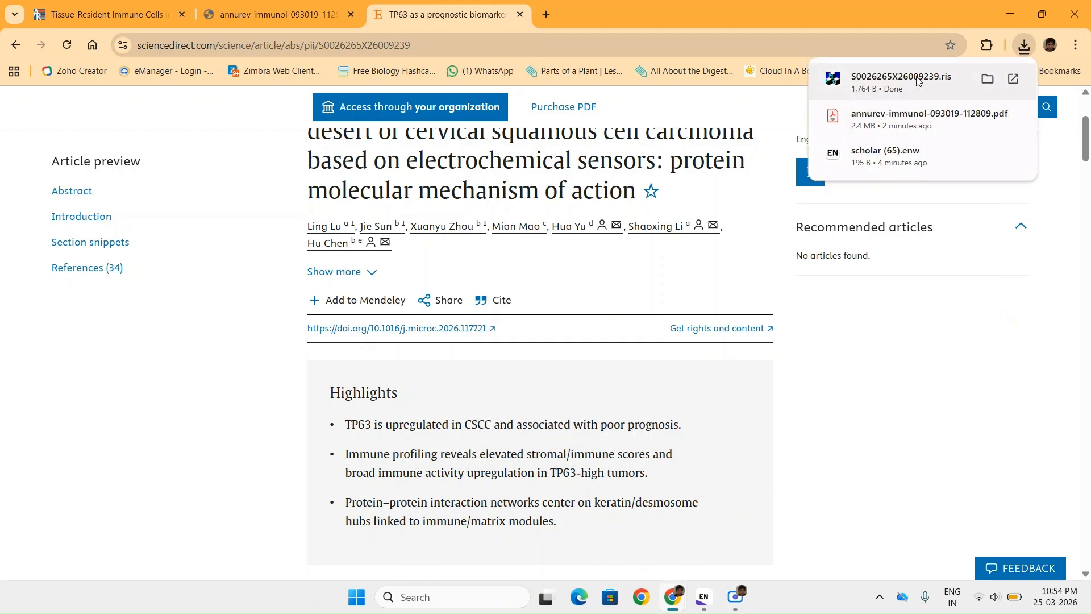
click(916, 79)
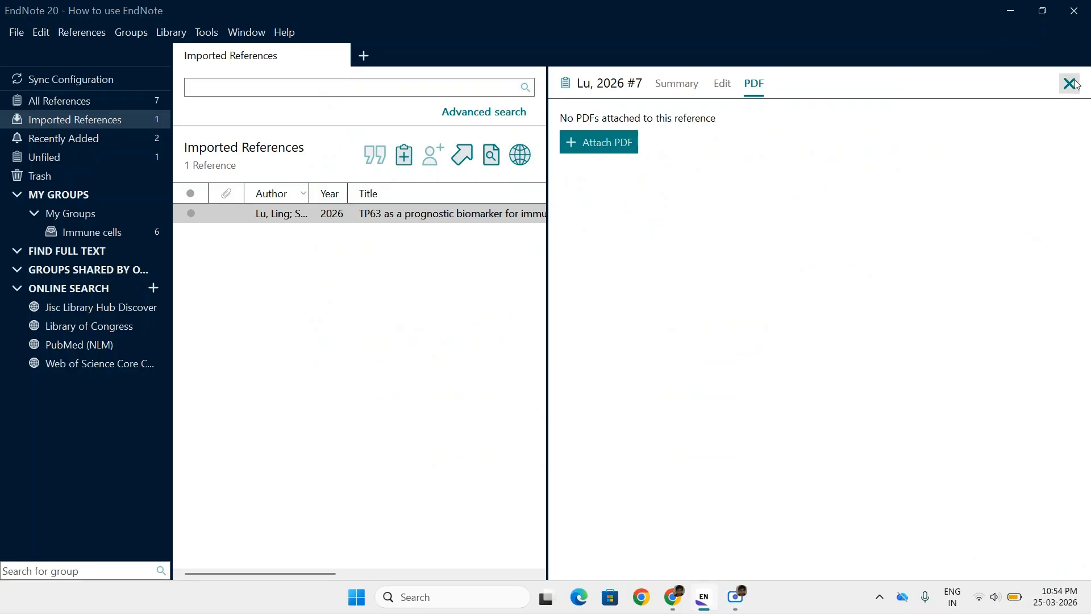
Narrow the reference pane and review the summary of the imported TP63 reference, including its DOI, URL and abstract
drag(546, 433, 847, 397)
click(404, 215)
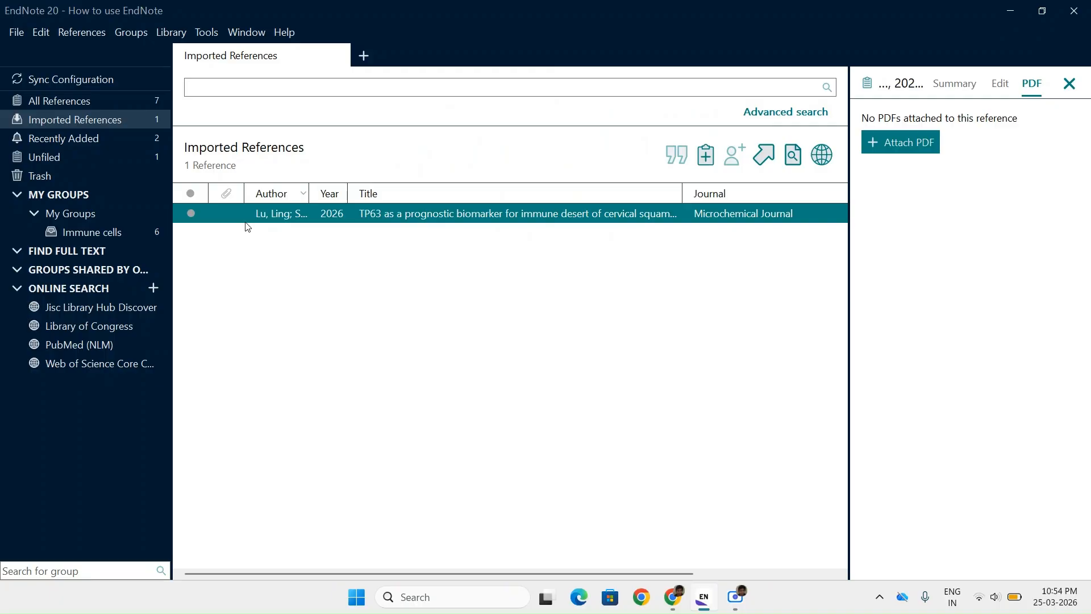
click(942, 87)
scroll(1007, 338, down, 1)
scroll(1007, 338, down, 1)
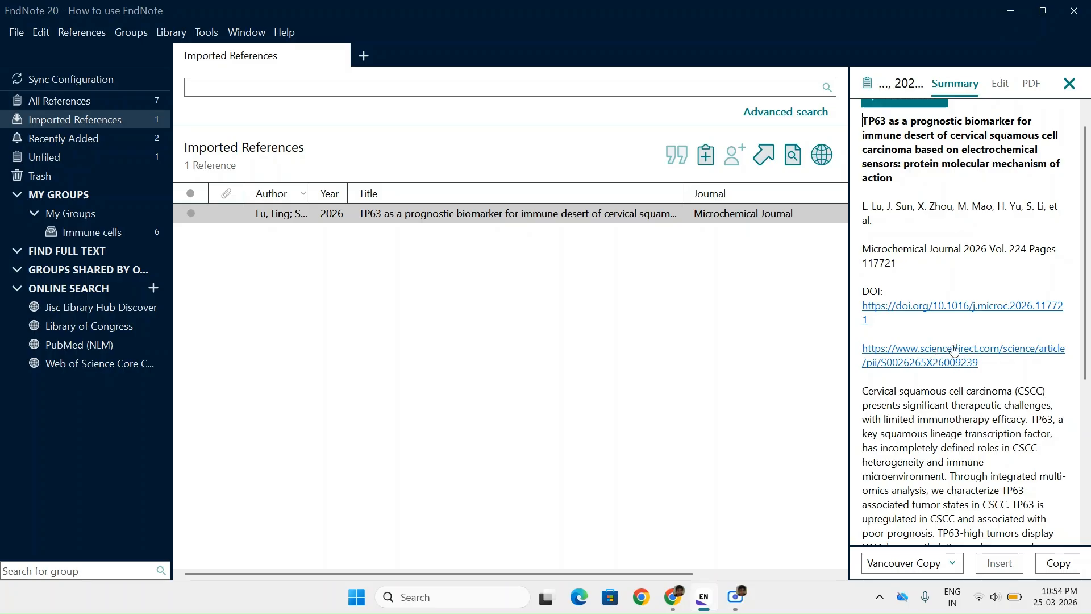
Add the imported TP63 reference to the Immune cells group
click(643, 214)
right_click(457, 212)
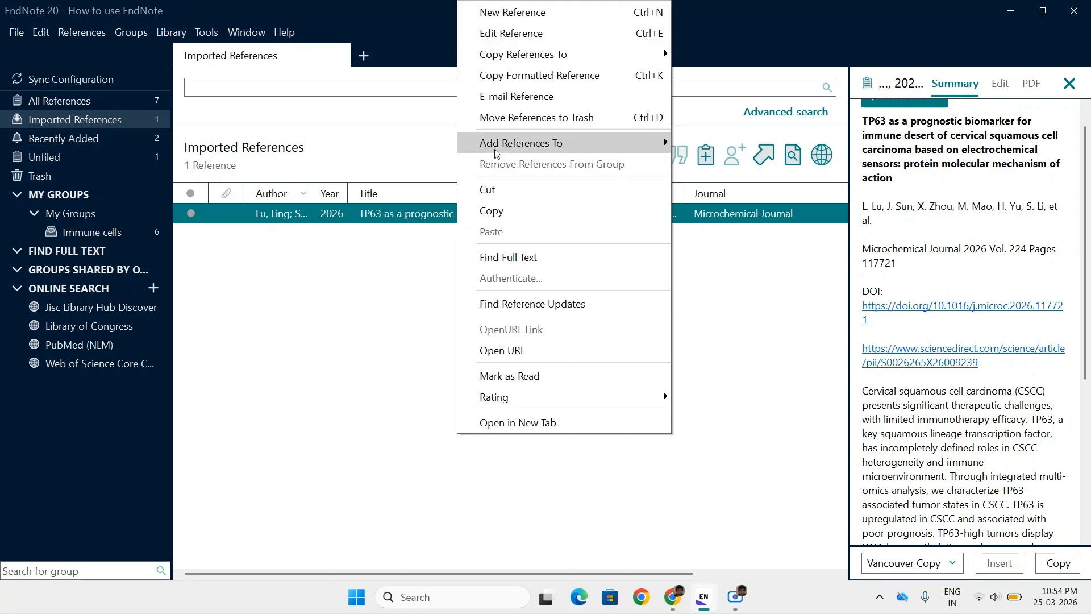
mouse_move(496, 154)
click(756, 187)
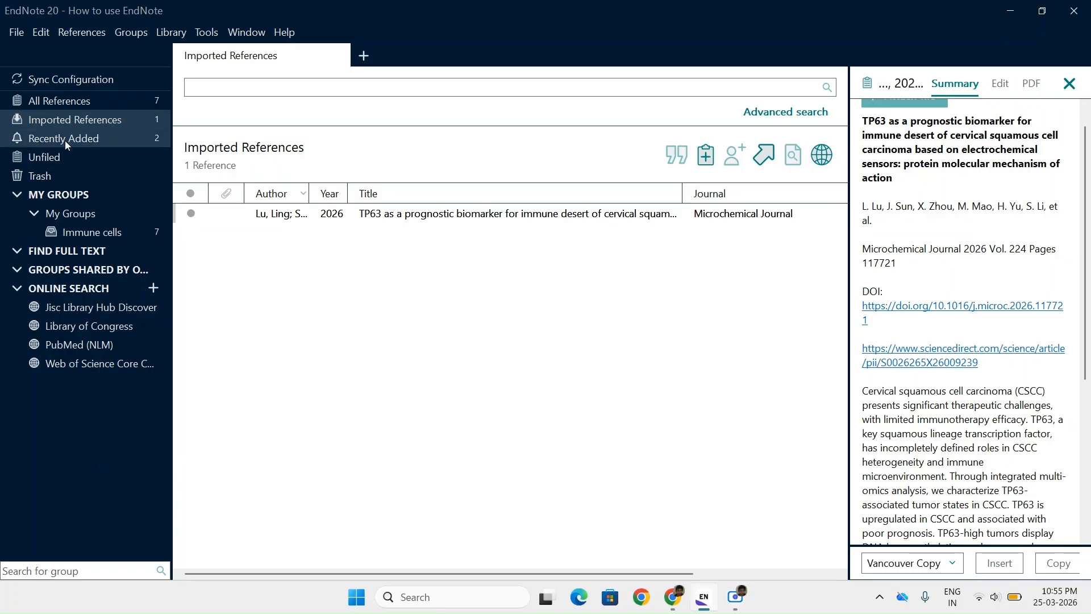
Display all references in the library and look over the group commands for adding references to a group
click(64, 102)
click(131, 32)
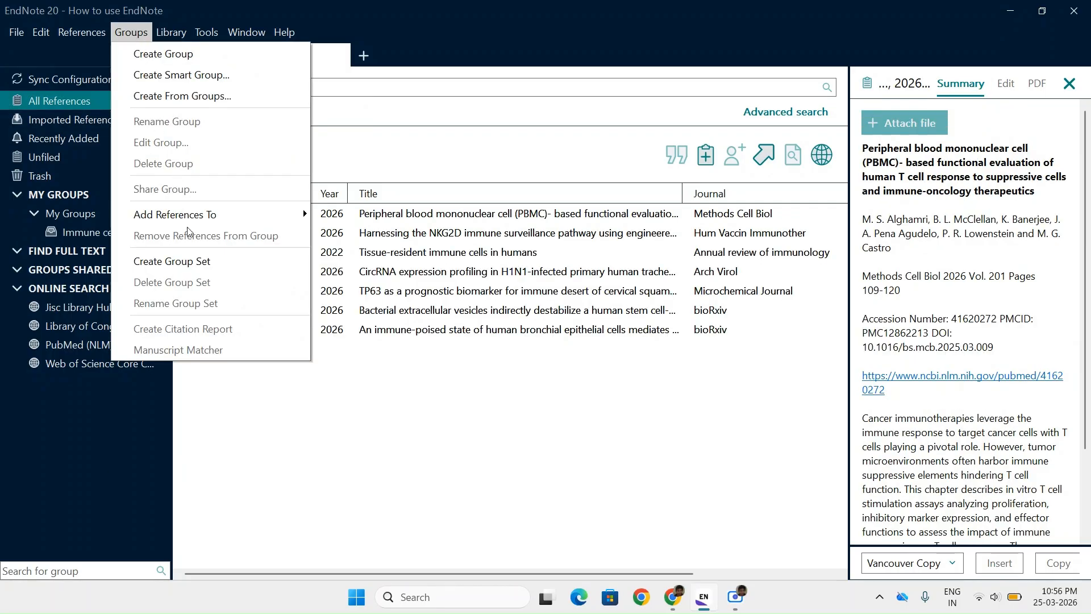
mouse_move(200, 222)
click(415, 472)
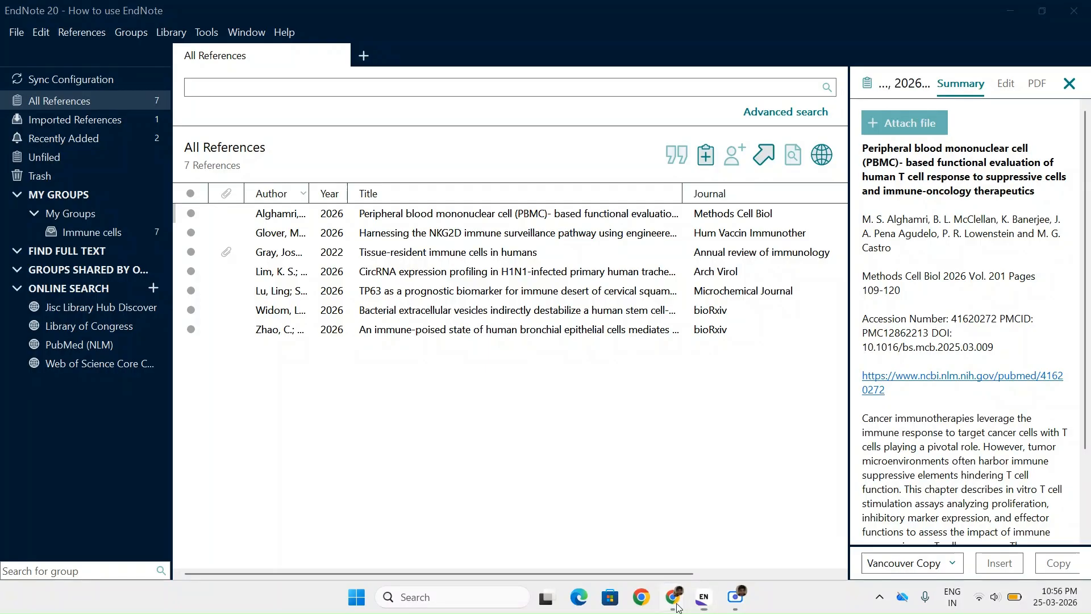
Switch to Chrome, return to the ScienceDirect "immune cells" search results and browse the listed articles
click(638, 534)
click(595, 488)
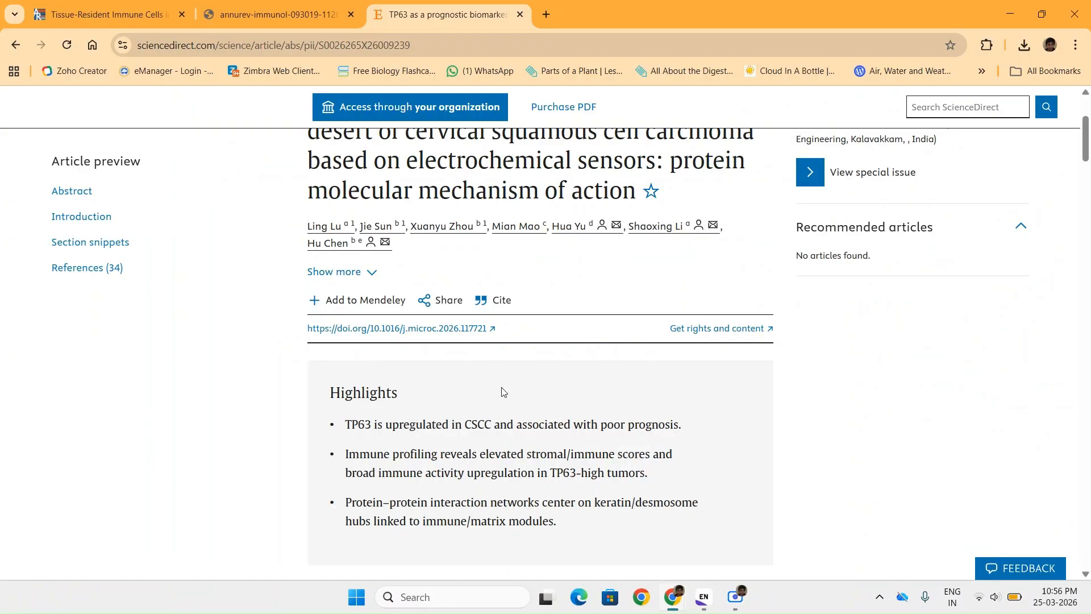
scroll(550, 408, up, 4)
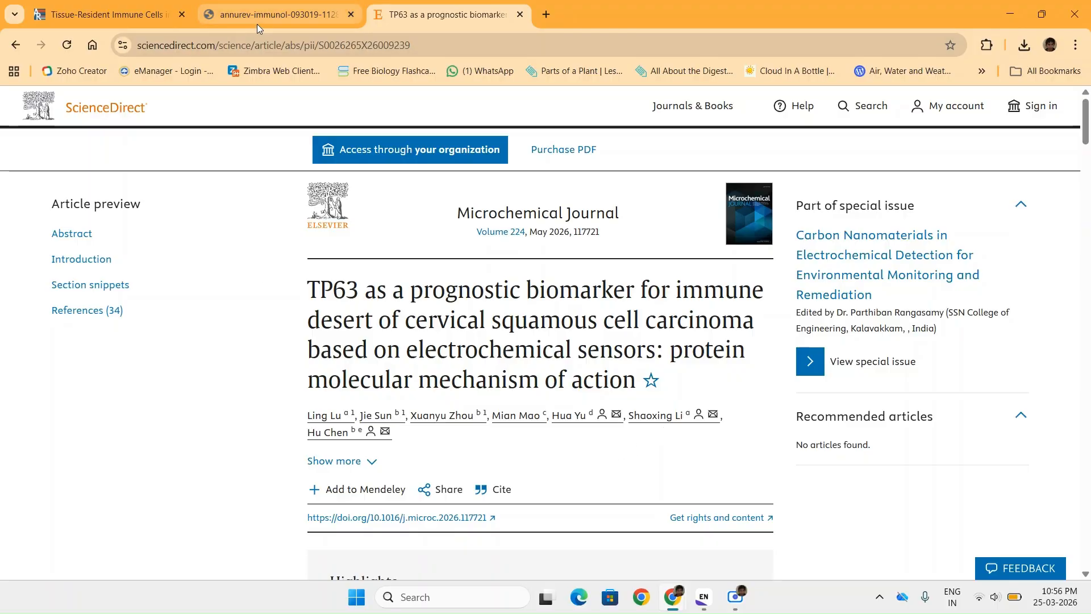
click(17, 45)
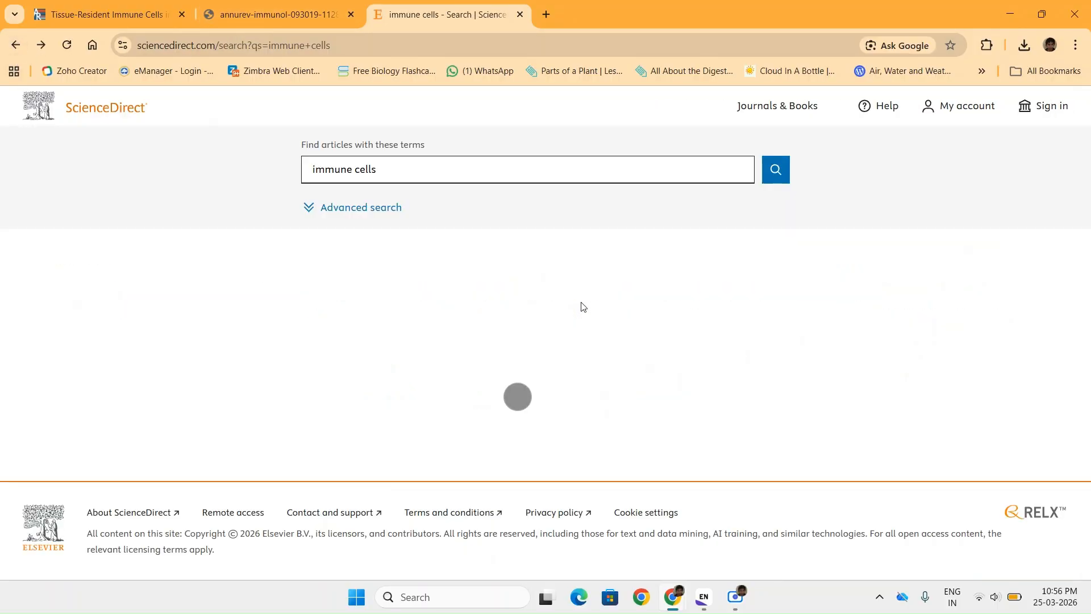
scroll(580, 306, down, 6)
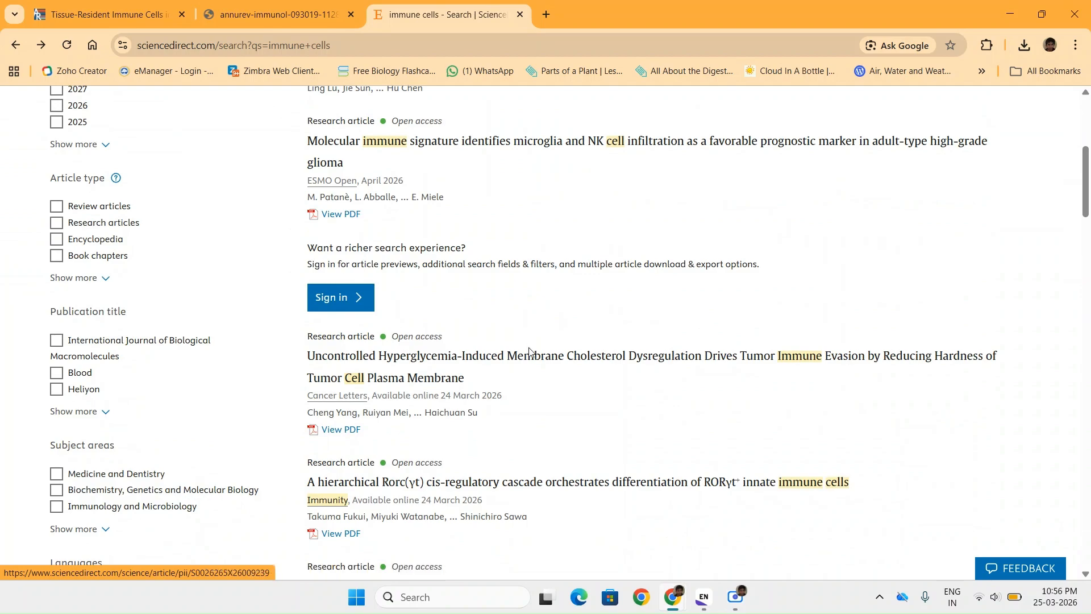
scroll(530, 352, down, 9)
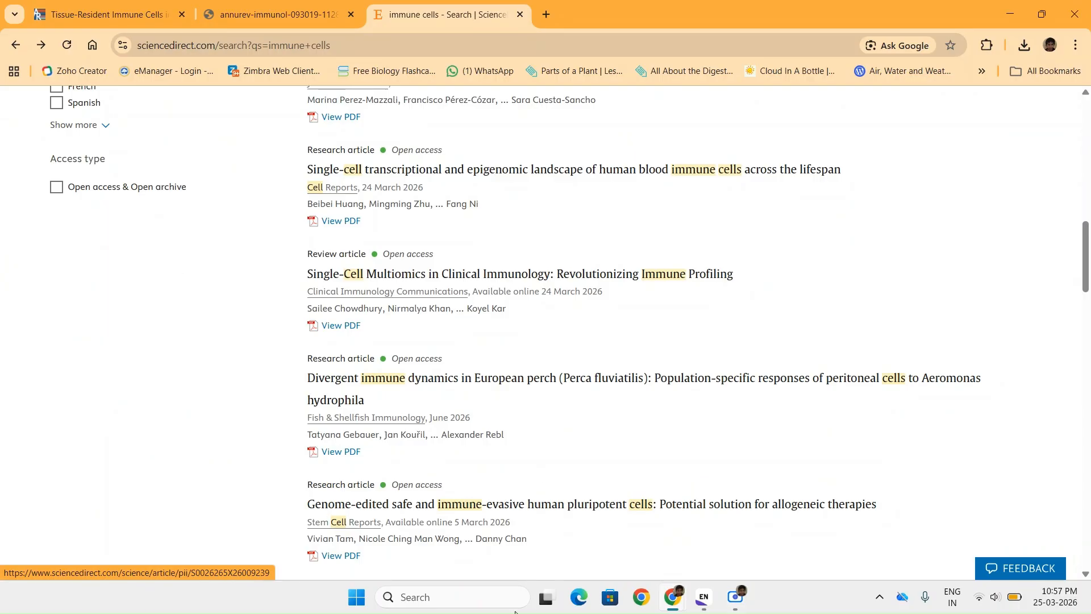
click(709, 606)
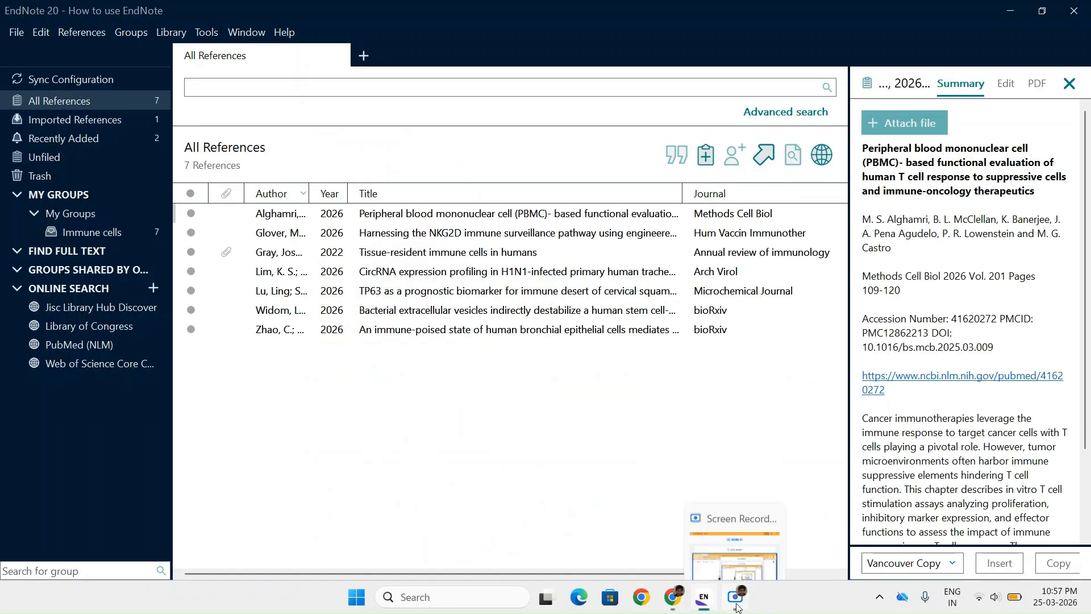
click(736, 534)
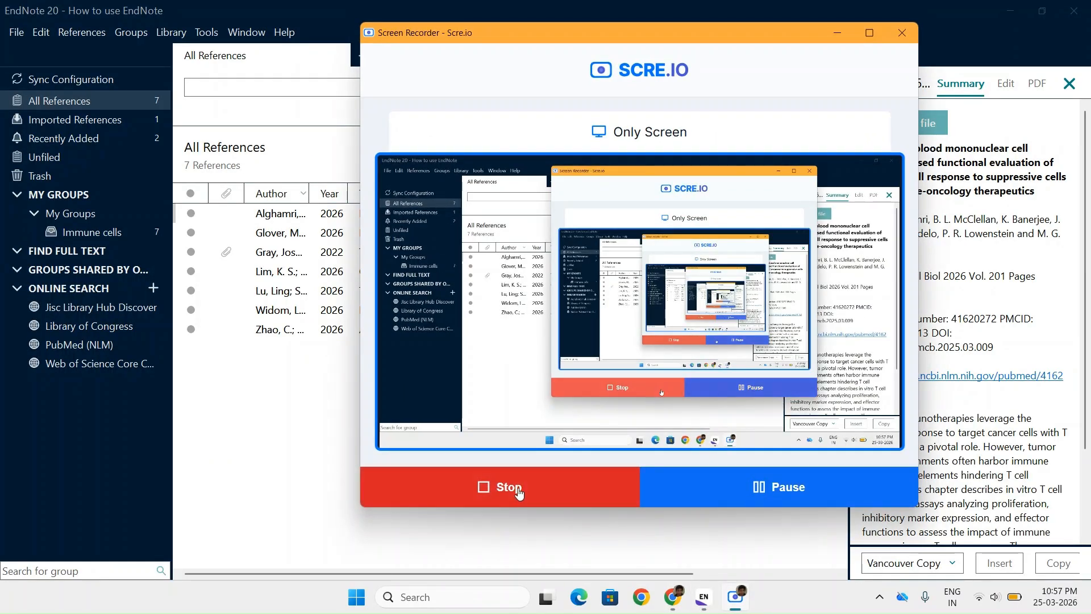